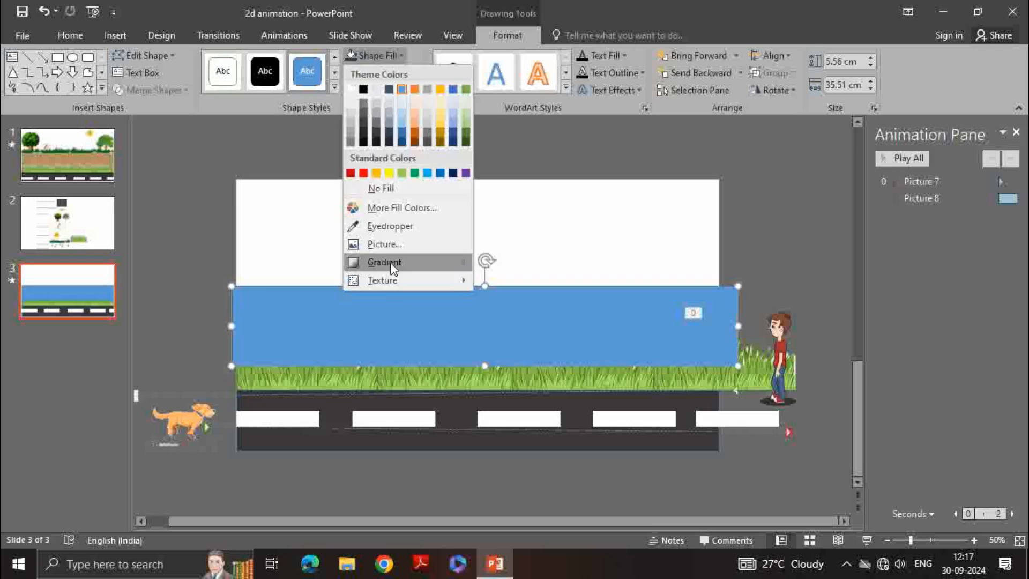
Fill the selected blue rectangle with the brown crumpled-paper texture
{"action": "mouse_move", "coordinate": [461, 262]}
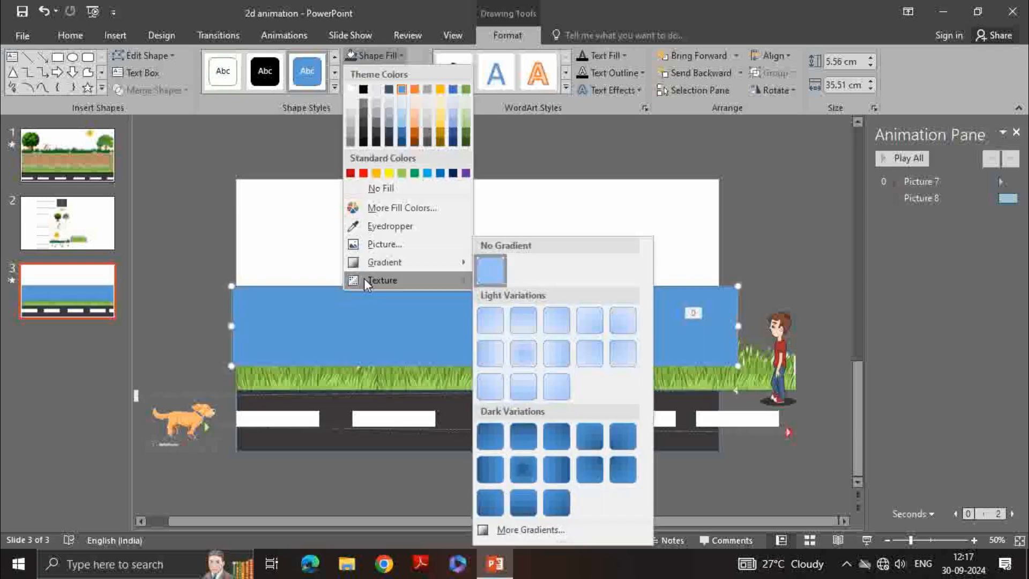
{"action": "mouse_move", "coordinate": [370, 282]}
{"action": "left_click", "coordinate": [574, 213]}
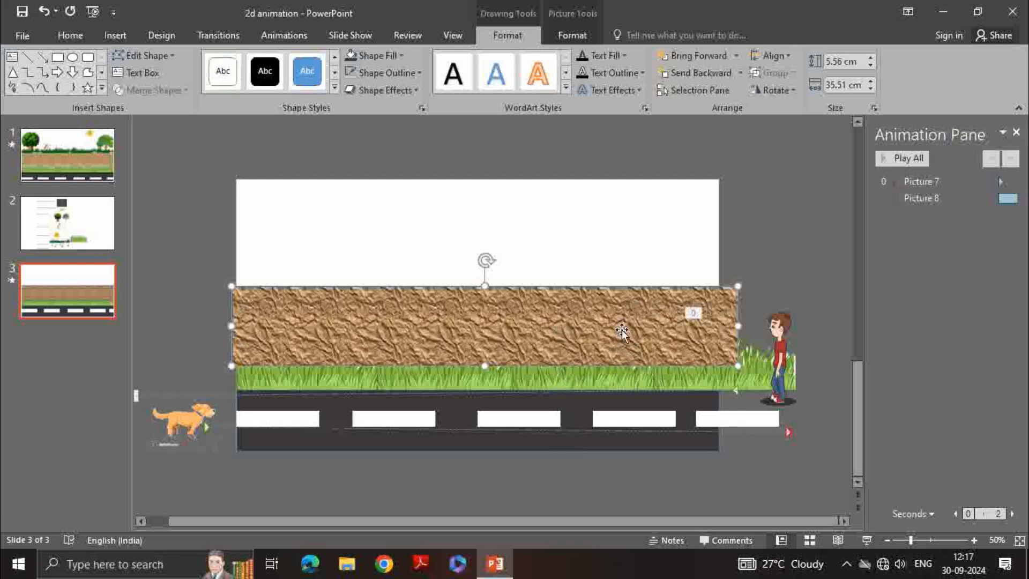
Send the textured rectangle backward so it sits behind the grass strip
{"action": "left_click", "coordinate": [696, 71]}
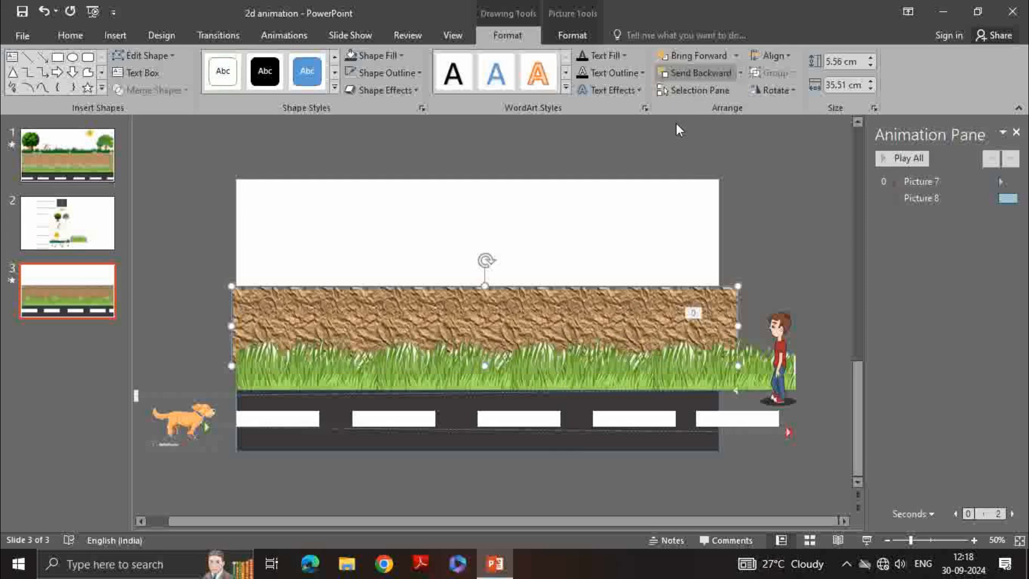
{"action": "left_click", "coordinate": [516, 221]}
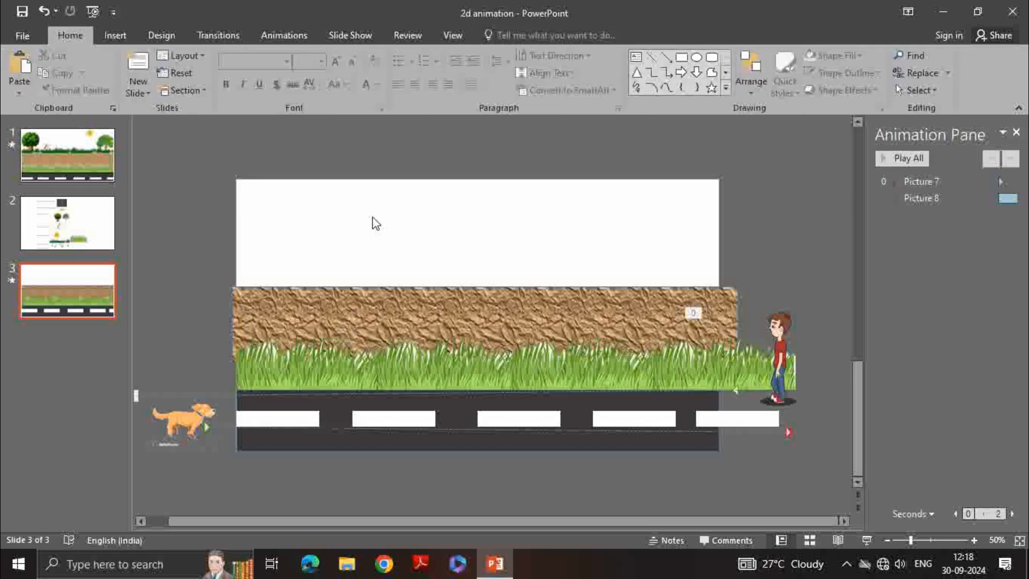
Insert the grass picture download (1) from New folder onto slide 3
{"action": "left_click", "coordinate": [37, 160]}
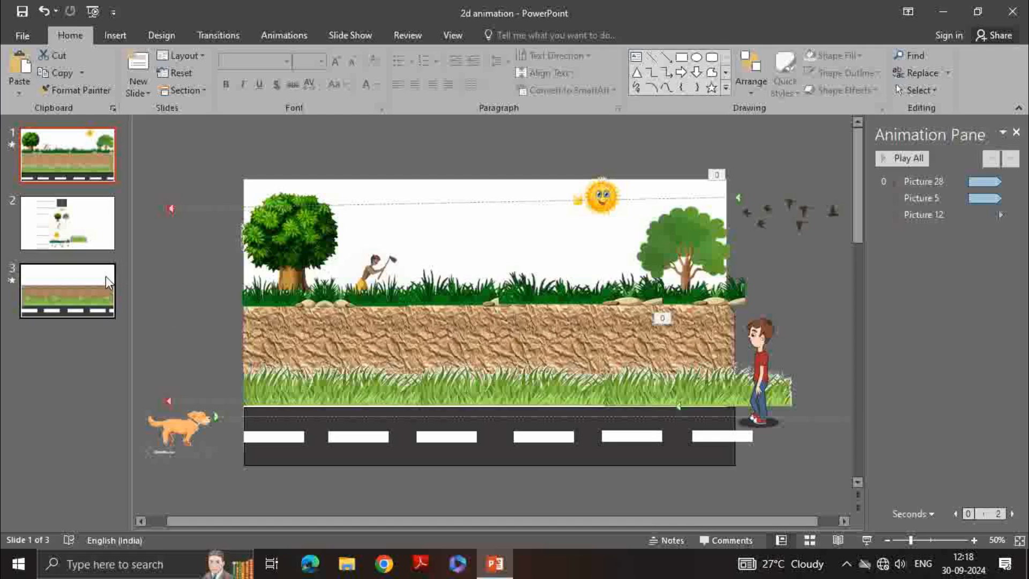
{"action": "left_click", "coordinate": [89, 291]}
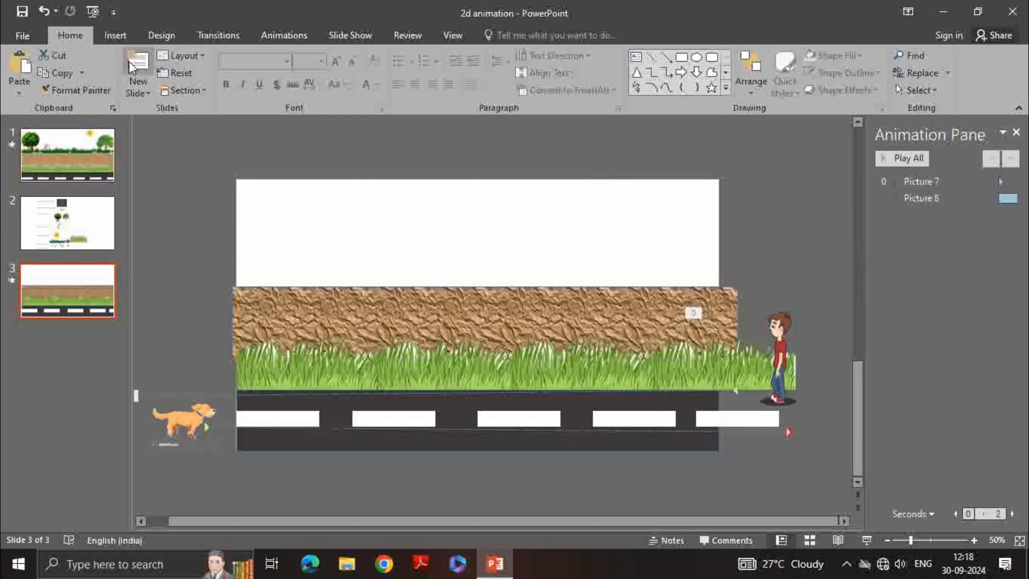
{"action": "left_click", "coordinate": [116, 35]}
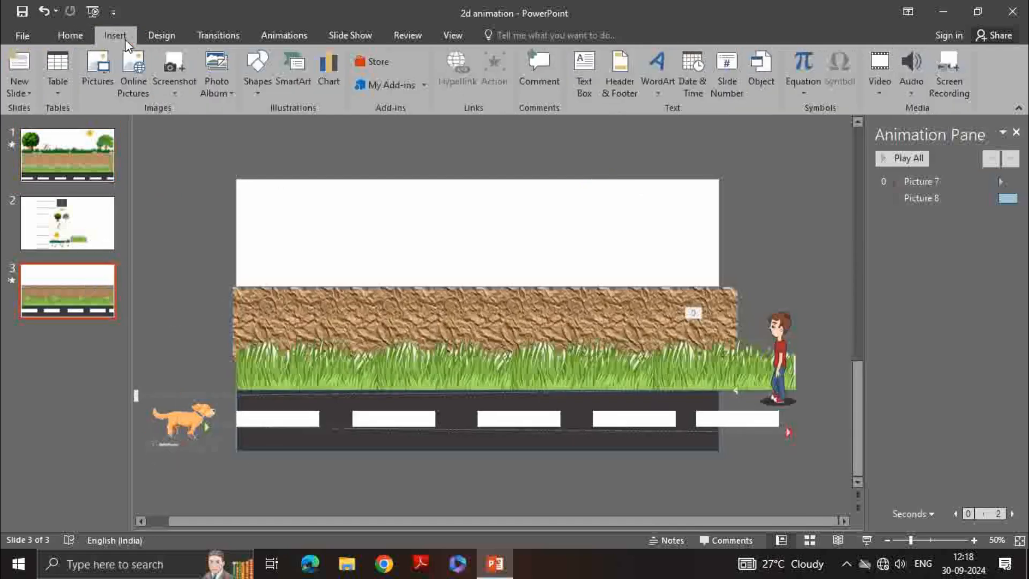
{"action": "left_click", "coordinate": [97, 74]}
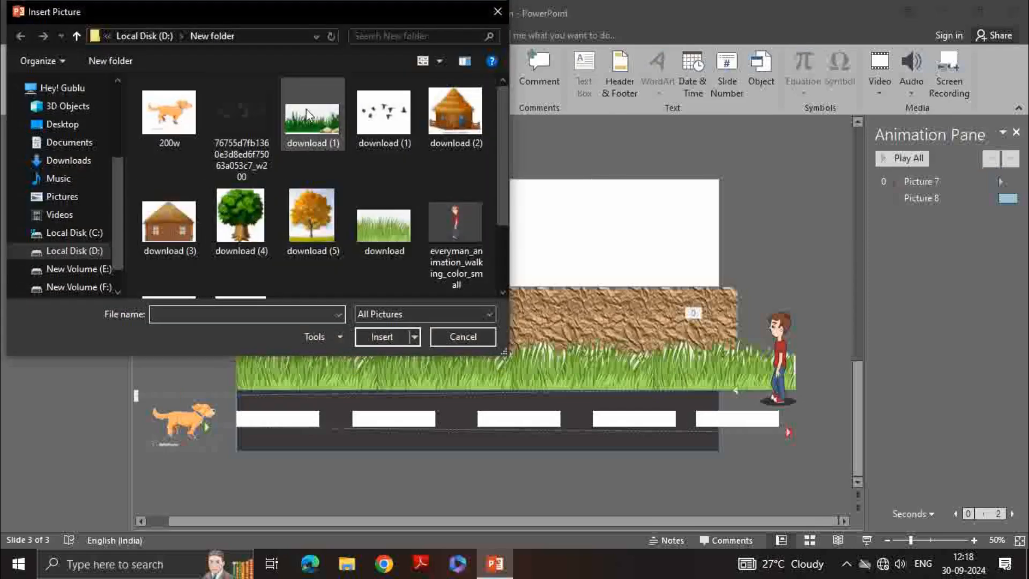
{"action": "left_click", "coordinate": [309, 127]}
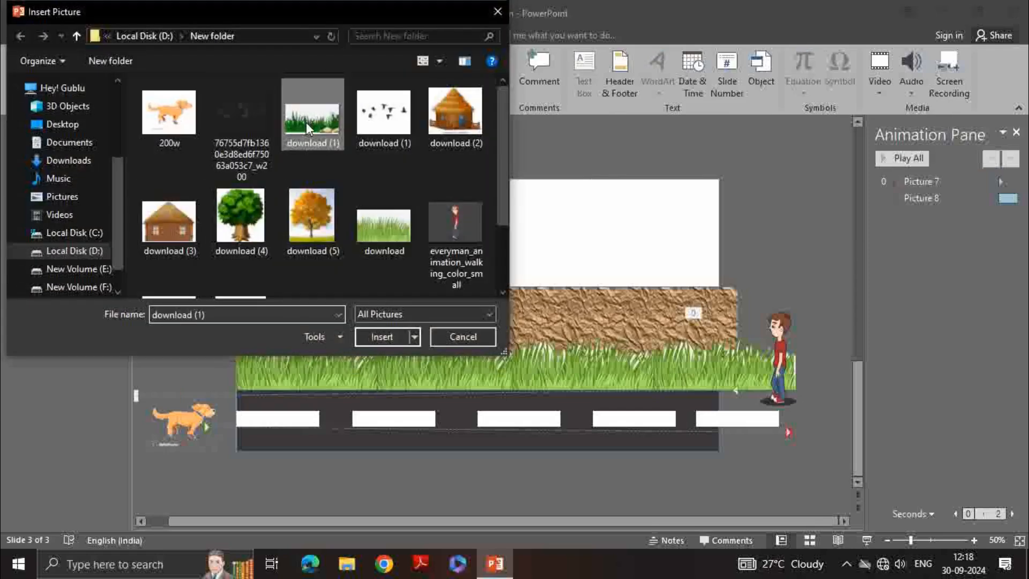
{"action": "left_click", "coordinate": [400, 336]}
Try removing the grass picture's background with Remove Background, adjusting its marked area
{"action": "left_click_drag", "start_coordinate": [493, 301], "coordinate": [422, 220]}
{"action": "left_click", "coordinate": [30, 81]}
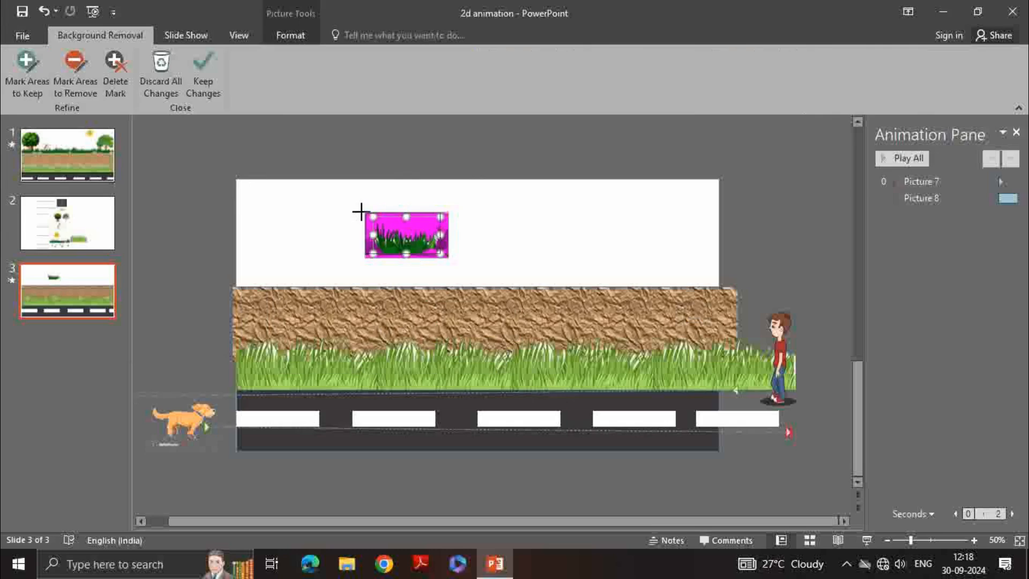
{"action": "left_click_drag", "start_coordinate": [359, 209], "coordinate": [365, 213]}
{"action": "left_click_drag", "start_coordinate": [441, 252], "coordinate": [449, 259]}
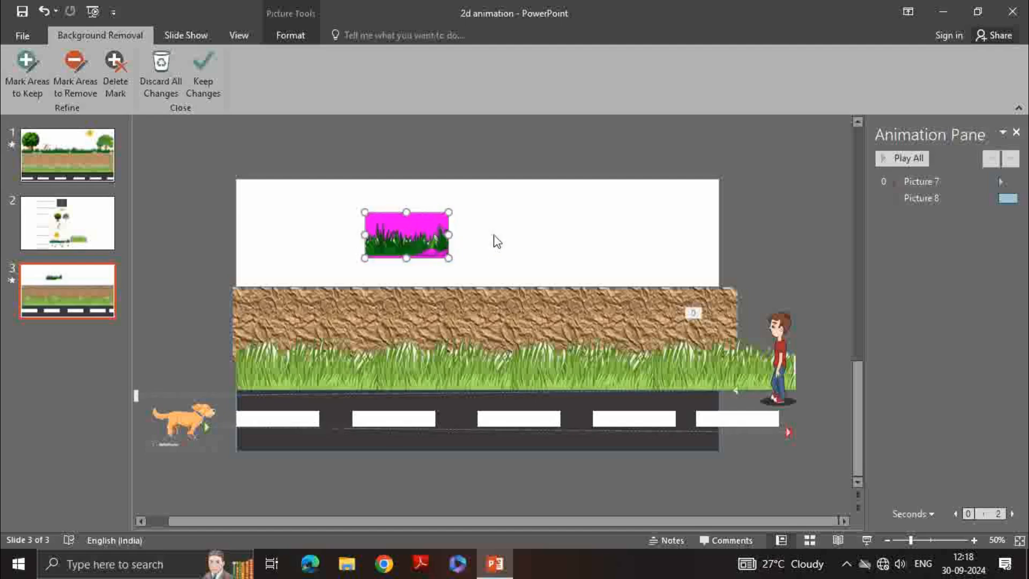
{"action": "left_click", "coordinate": [467, 242]}
{"action": "left_click", "coordinate": [439, 243]}
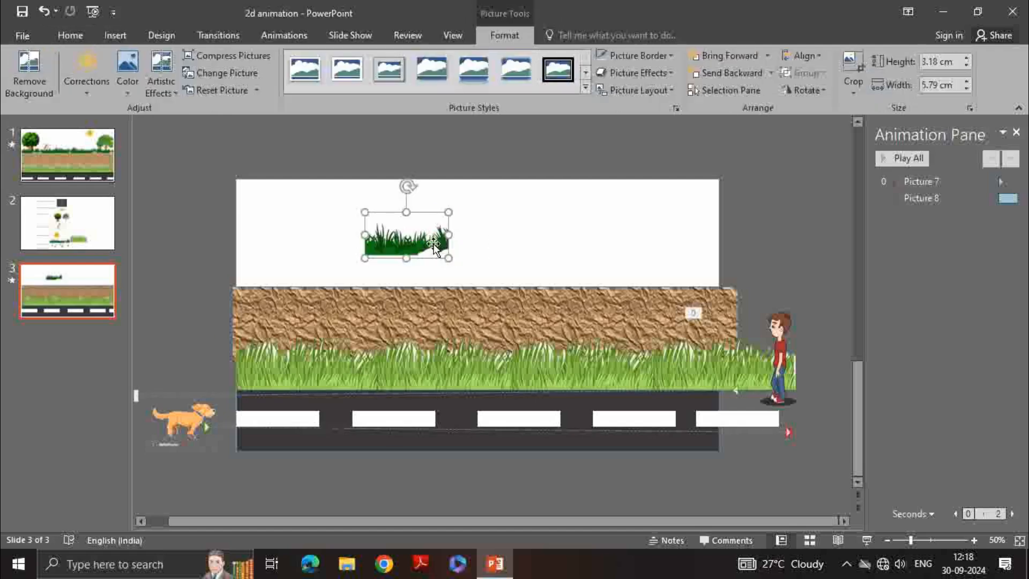
{"action": "left_click", "coordinate": [29, 75]}
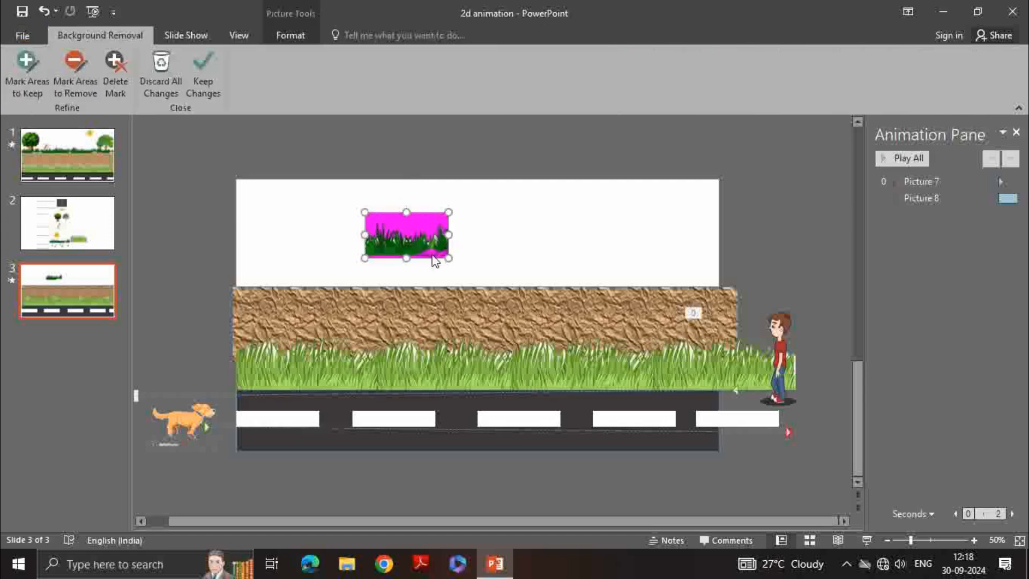
{"action": "left_click_drag", "start_coordinate": [448, 256], "coordinate": [476, 279]}
{"action": "left_click", "coordinate": [354, 200]}
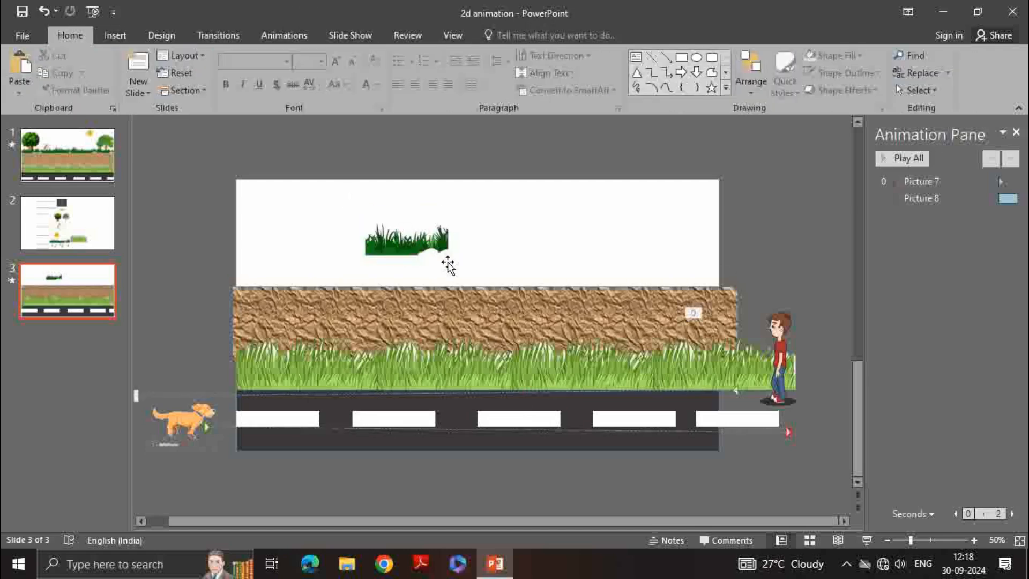
{"action": "left_click", "coordinate": [435, 236]}
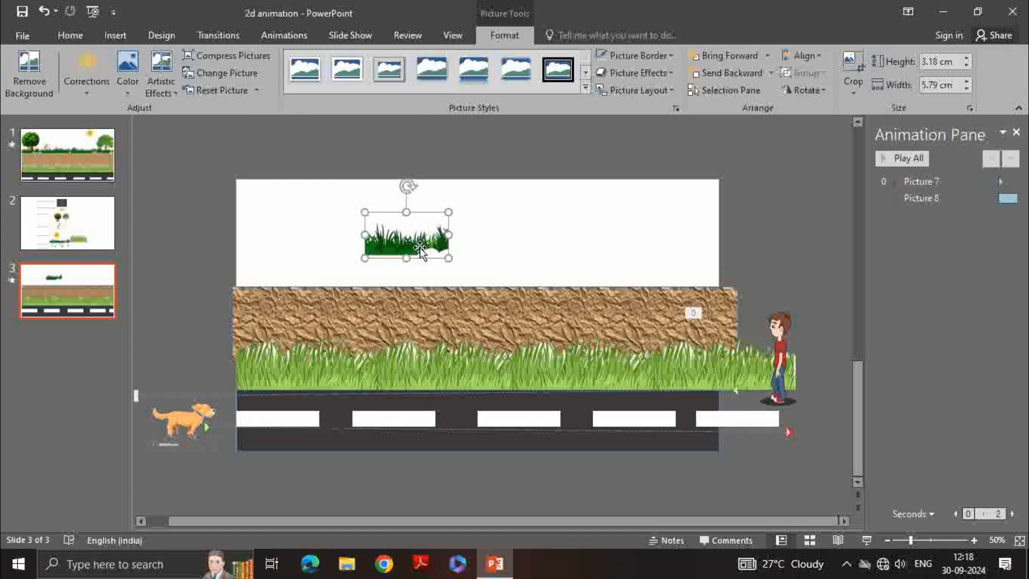
{"action": "key", "text": "ctrl+z"}
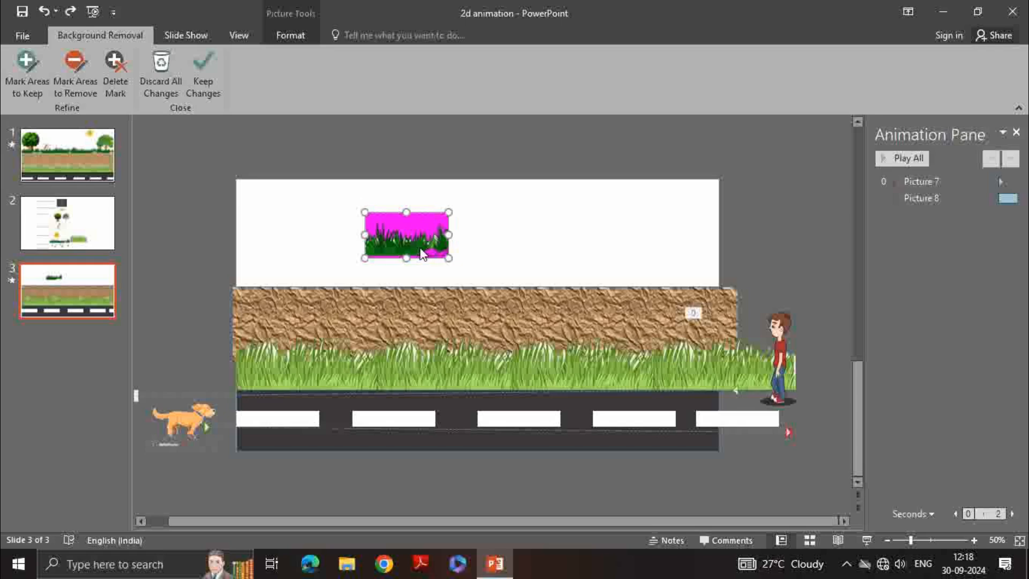
{"action": "key", "text": "ctrl+y"}
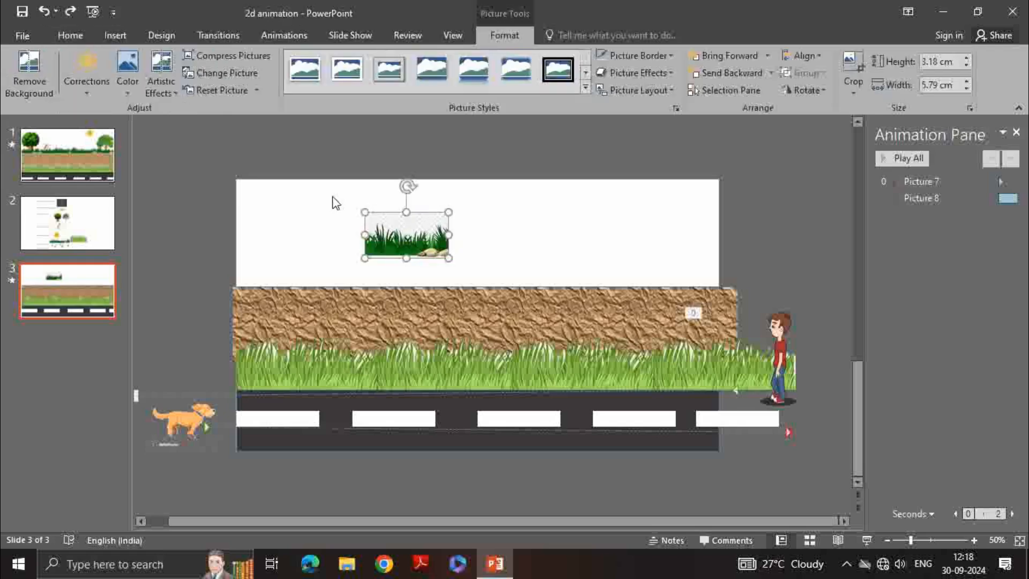
Set the white background of the grass picture as the transparent colour
{"action": "left_click", "coordinate": [128, 80]}
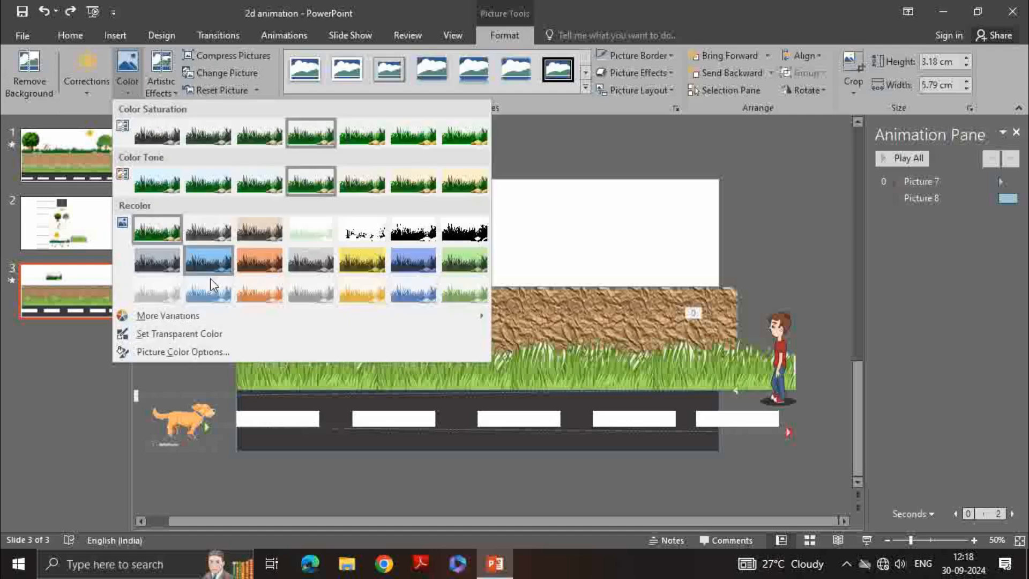
{"action": "left_click", "coordinate": [235, 336]}
{"action": "left_click", "coordinate": [429, 220]}
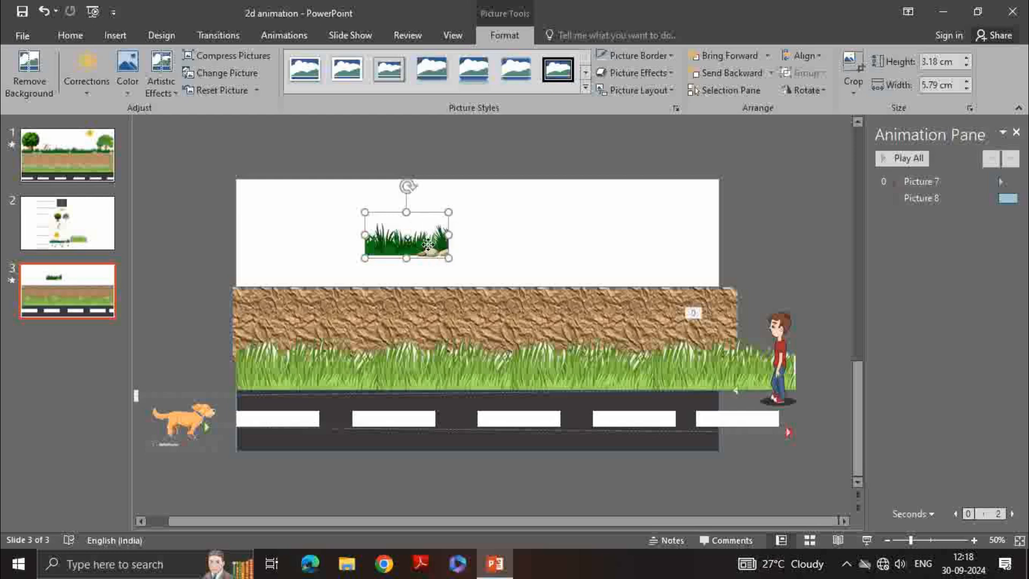
Move the grass picture to the slide's left edge on top of the dirt strip and enlarge it to 3.95 × 9.07 cm
{"action": "left_click_drag", "start_coordinate": [427, 244], "coordinate": [302, 279]}
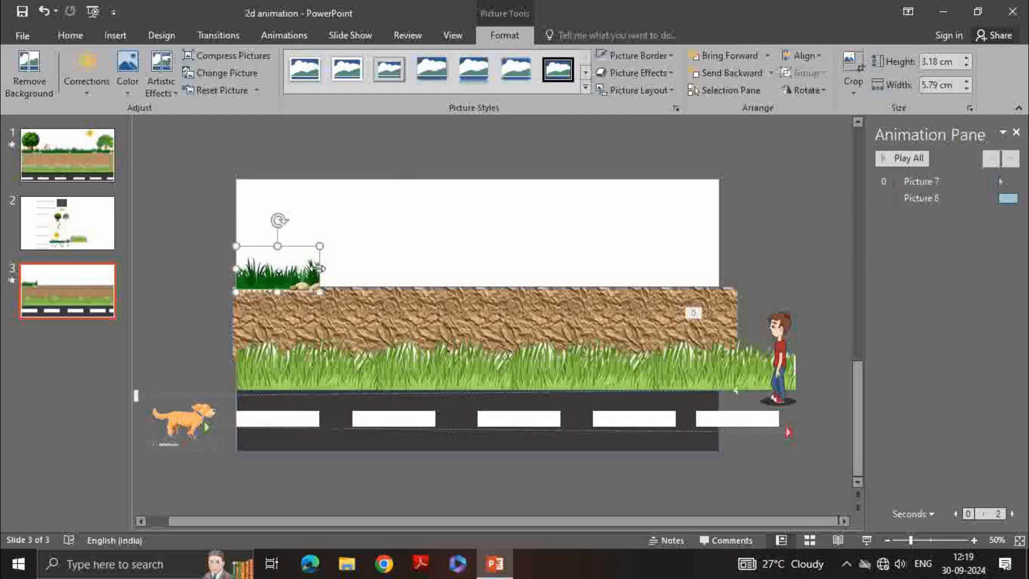
{"action": "left_click_drag", "start_coordinate": [318, 268], "coordinate": [354, 234]}
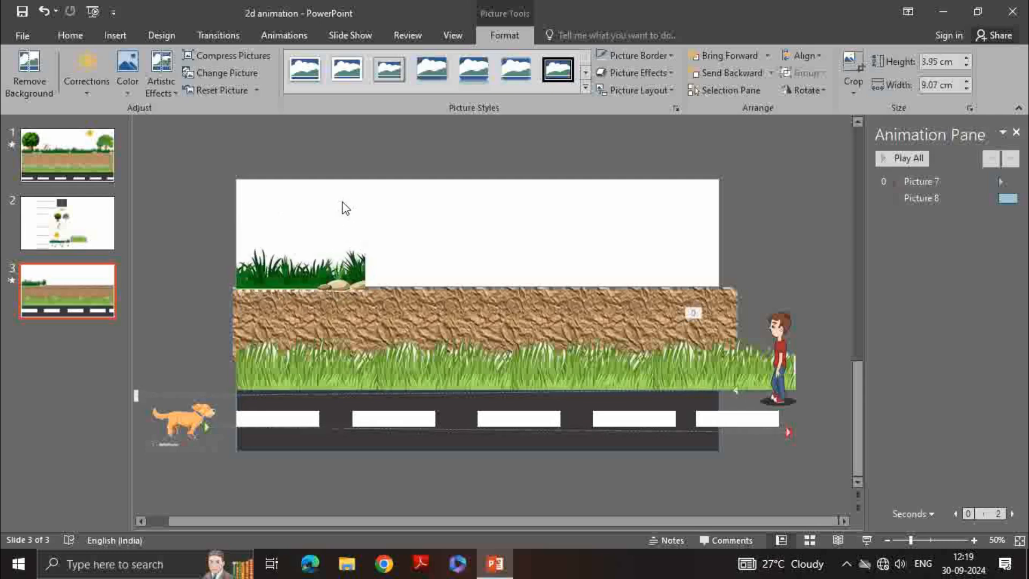
Copy the grass picture and place the duplicate to its right along the dirt strip's top edge
{"action": "left_click", "coordinate": [332, 270]}
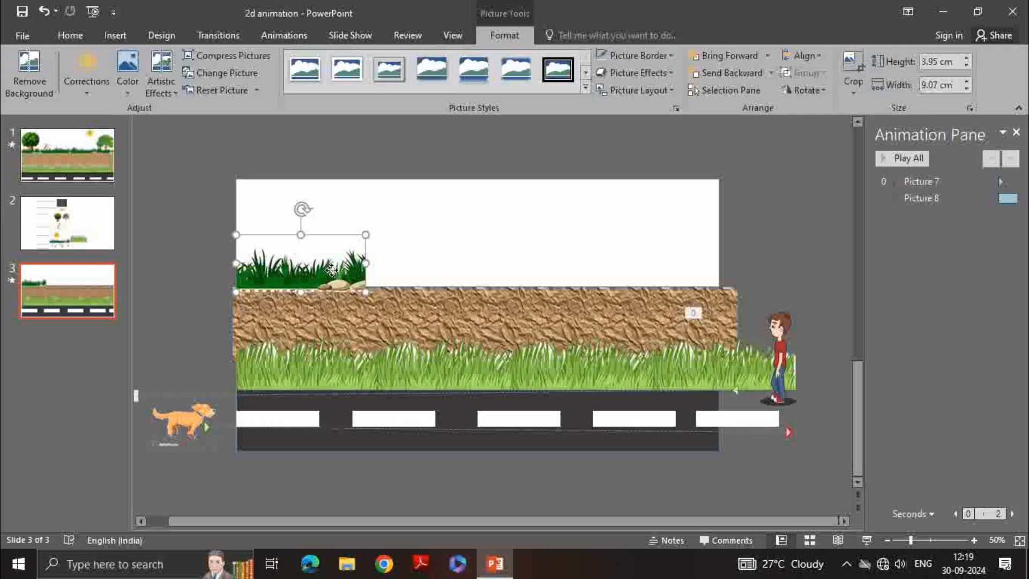
{"action": "right_click", "coordinate": [331, 270]}
{"action": "left_click", "coordinate": [366, 294]}
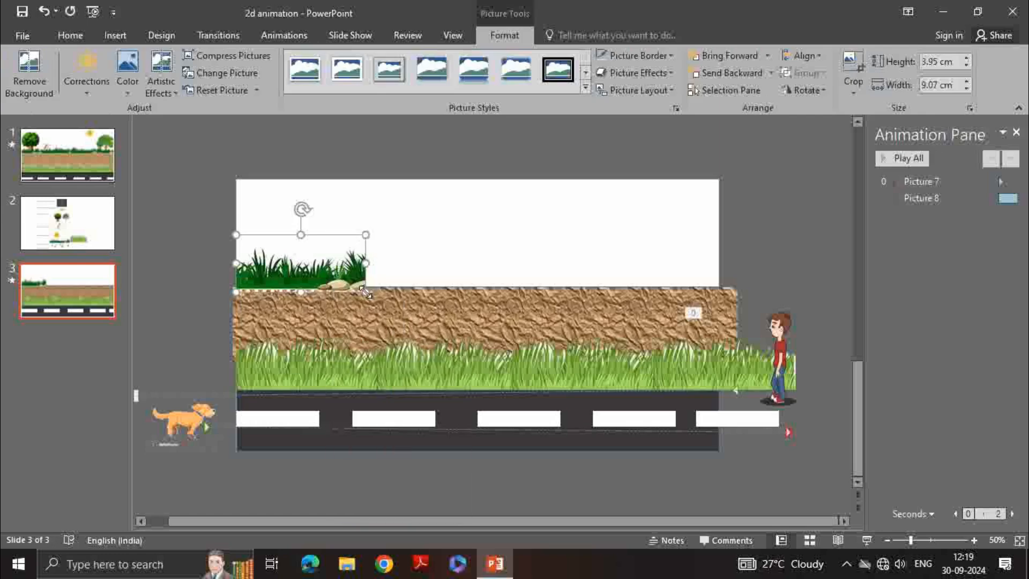
{"action": "right_click", "coordinate": [423, 264]}
{"action": "left_click", "coordinate": [452, 288]}
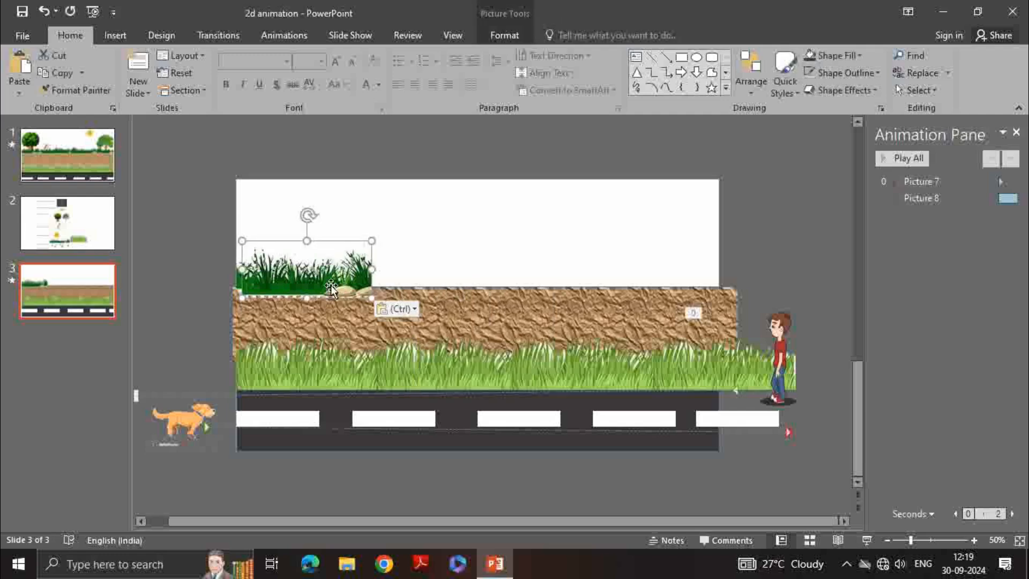
{"action": "left_click_drag", "start_coordinate": [332, 290], "coordinate": [455, 278]}
{"action": "left_click", "coordinate": [473, 203]}
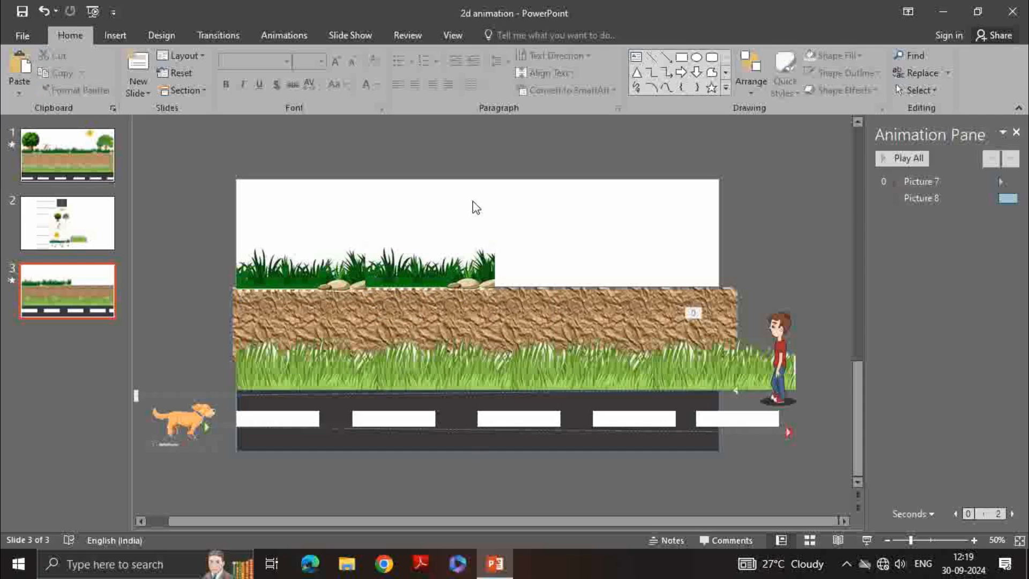
Paste another grass copy and place it further right along the top of the dirt strip
{"action": "right_click", "coordinate": [436, 252]}
{"action": "left_click", "coordinate": [395, 275]}
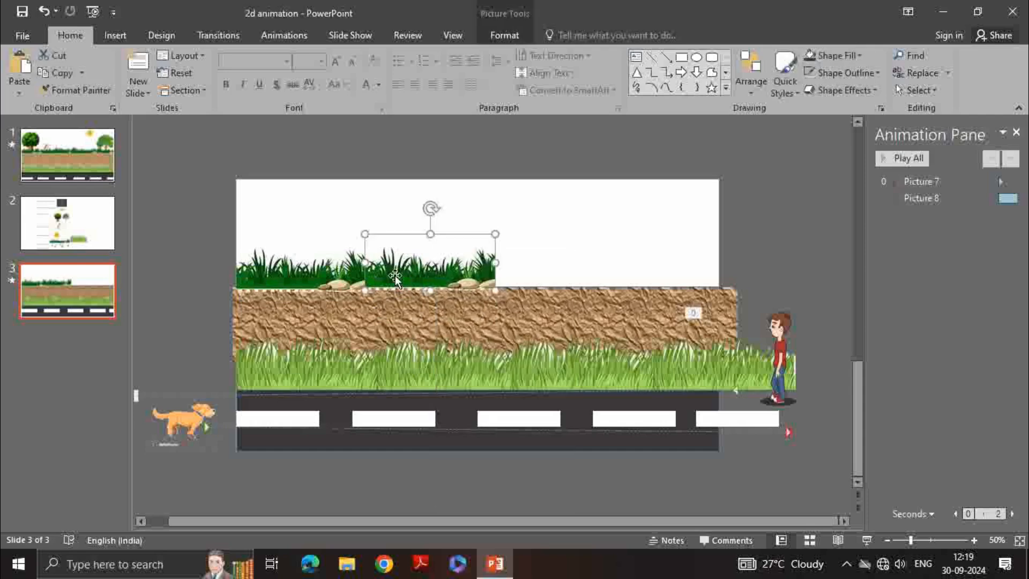
{"action": "mouse_move", "coordinate": [411, 274]}
{"action": "left_mouse_down"}
{"action": "mouse_move", "coordinate": [421, 274]}
{"action": "mouse_move", "coordinate": [409, 274]}
{"action": "left_mouse_up"}
{"action": "right_click", "coordinate": [397, 209]}
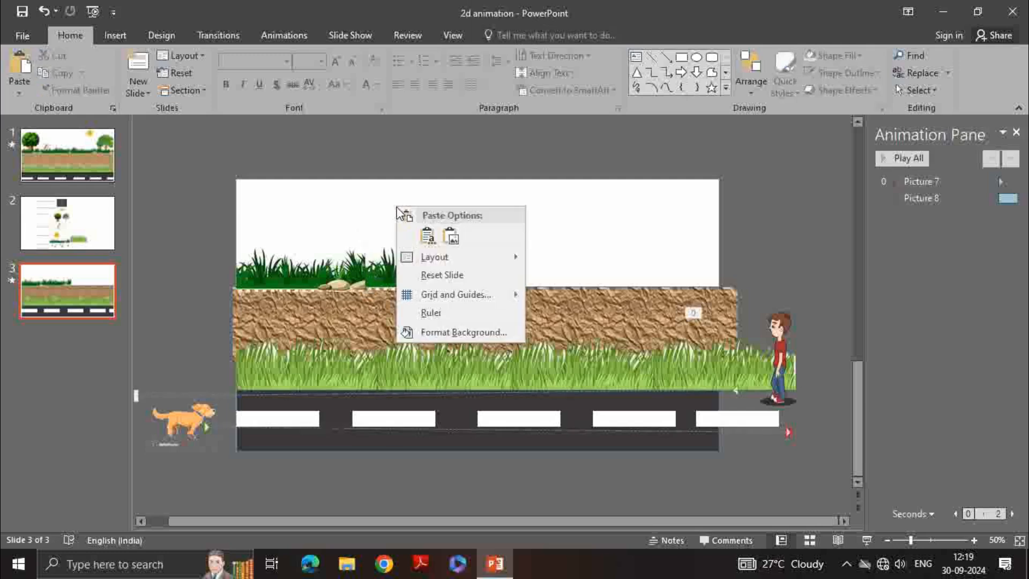
{"action": "left_click", "coordinate": [420, 236]}
{"action": "left_click_drag", "start_coordinate": [328, 267], "coordinate": [572, 262]}
{"action": "left_click", "coordinate": [429, 203]}
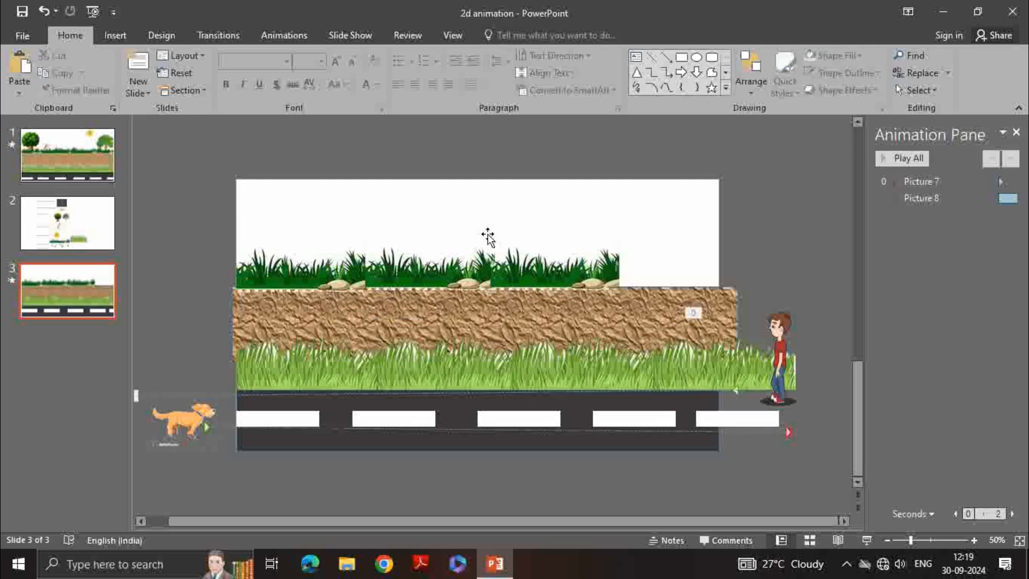
Add two more grass copies, extending the row of grass past the slide's right edge
{"action": "right_click", "coordinate": [490, 236]}
{"action": "left_click", "coordinate": [520, 296]}
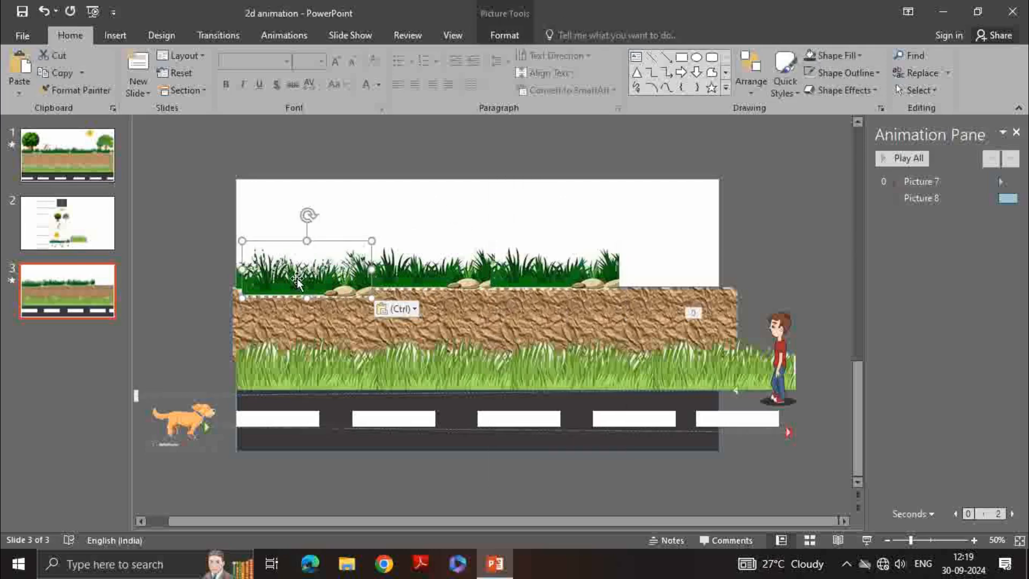
{"action": "left_click_drag", "start_coordinate": [282, 271], "coordinate": [616, 274]}
{"action": "left_click", "coordinate": [466, 223]}
{"action": "right_click", "coordinate": [465, 223]}
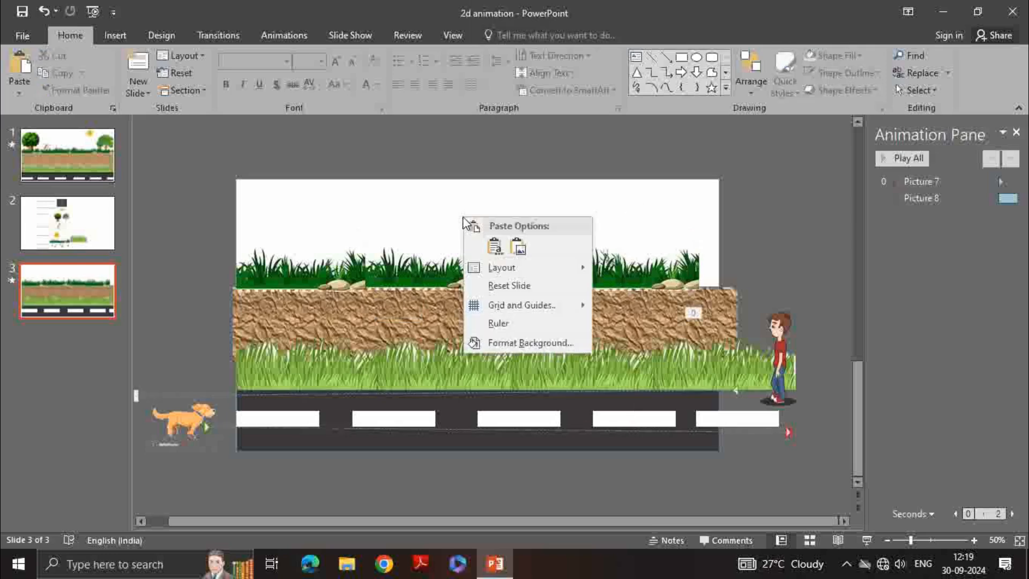
{"action": "left_click", "coordinate": [497, 243]}
{"action": "left_click_drag", "start_coordinate": [359, 262], "coordinate": [780, 264]}
{"action": "left_click", "coordinate": [699, 212]}
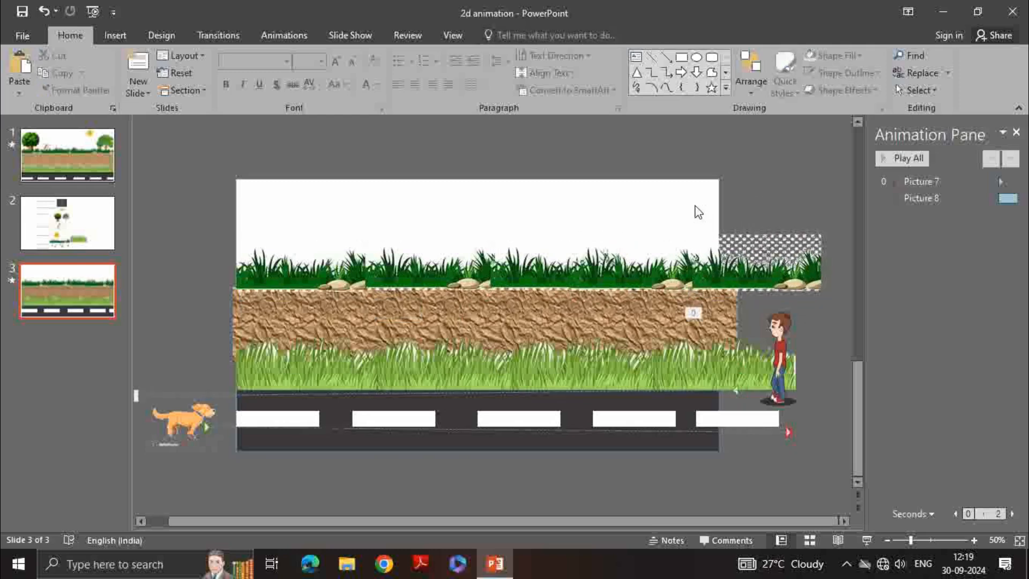
Nudge one grass picture slightly down to line it up with the dirt strip
{"action": "left_click", "coordinate": [419, 270]}
{"action": "left_click_drag", "start_coordinate": [419, 269], "coordinate": [419, 274]}
{"action": "left_click", "coordinate": [312, 261]}
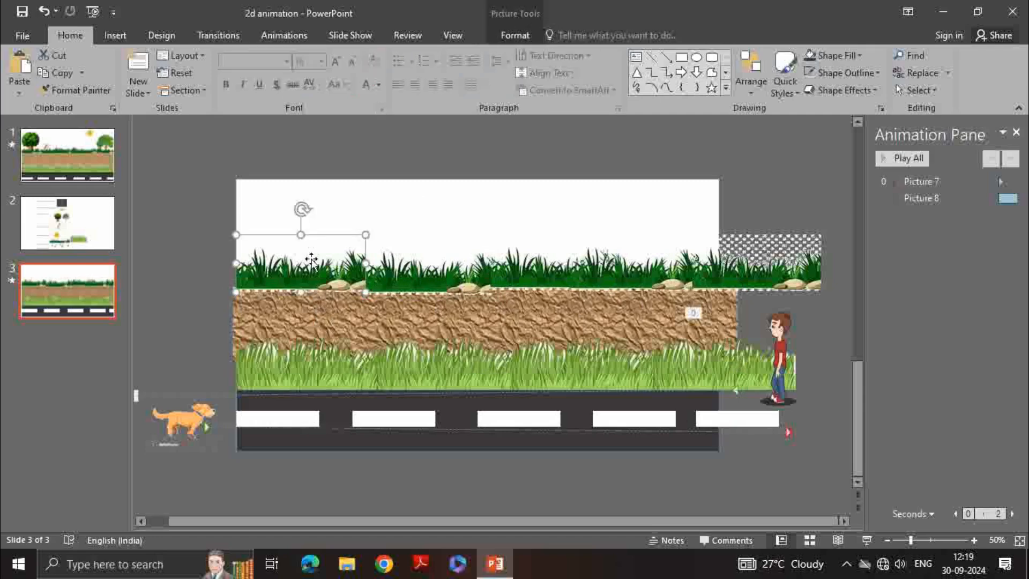
Compare with slide 1, then bring the textured dirt rectangle forward one layer
{"action": "left_click", "coordinate": [80, 166]}
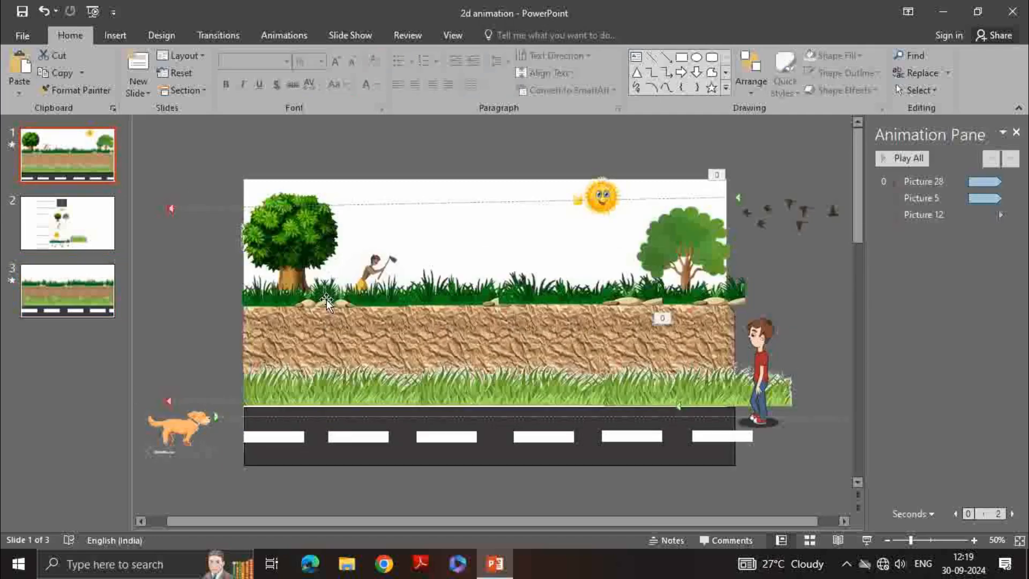
{"action": "left_click", "coordinate": [53, 290]}
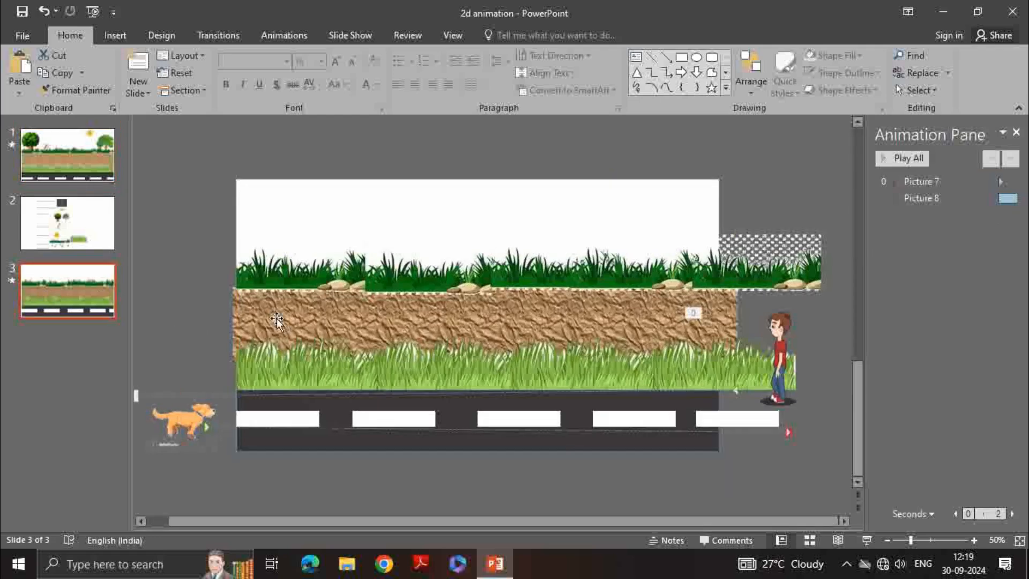
{"action": "left_click", "coordinate": [353, 300]}
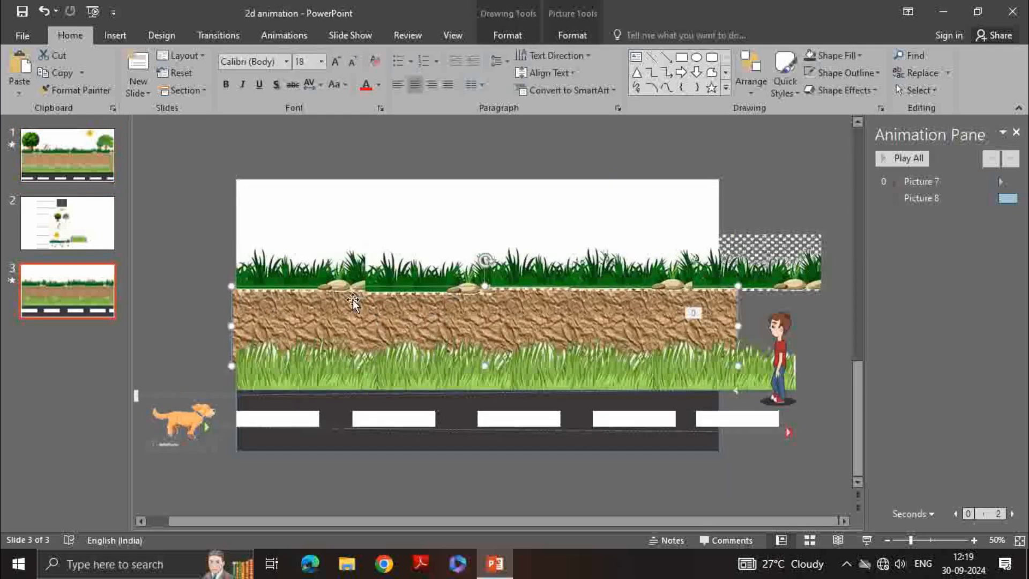
{"action": "left_click", "coordinate": [567, 36]}
{"action": "left_click", "coordinate": [715, 55]}
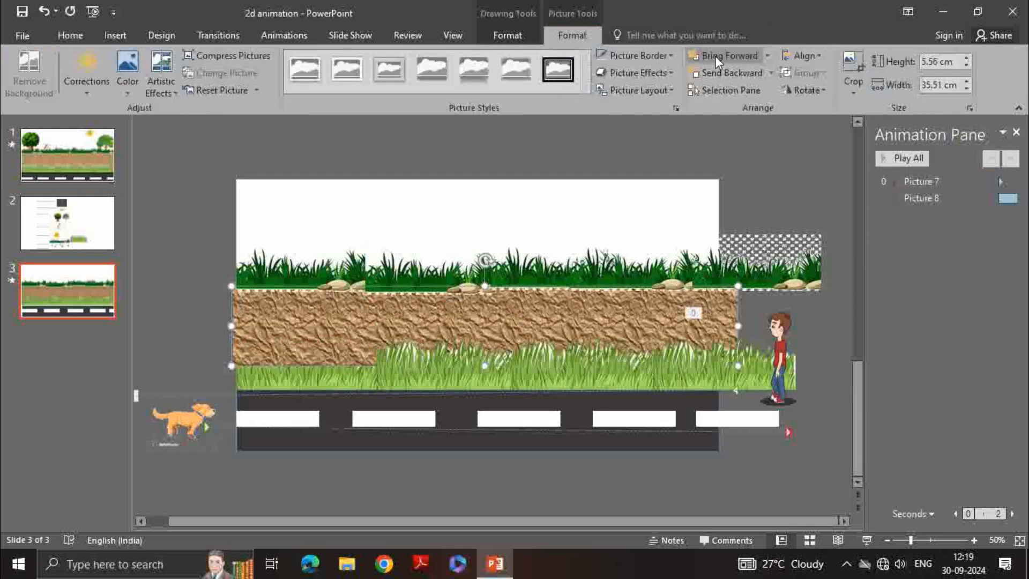
Adjust the textured dirt rectangle's stacking so it sits behind the front row of grass
{"action": "left_click", "coordinate": [715, 56]}
{"action": "left_click", "coordinate": [716, 56]}
{"action": "left_click", "coordinate": [716, 56]}
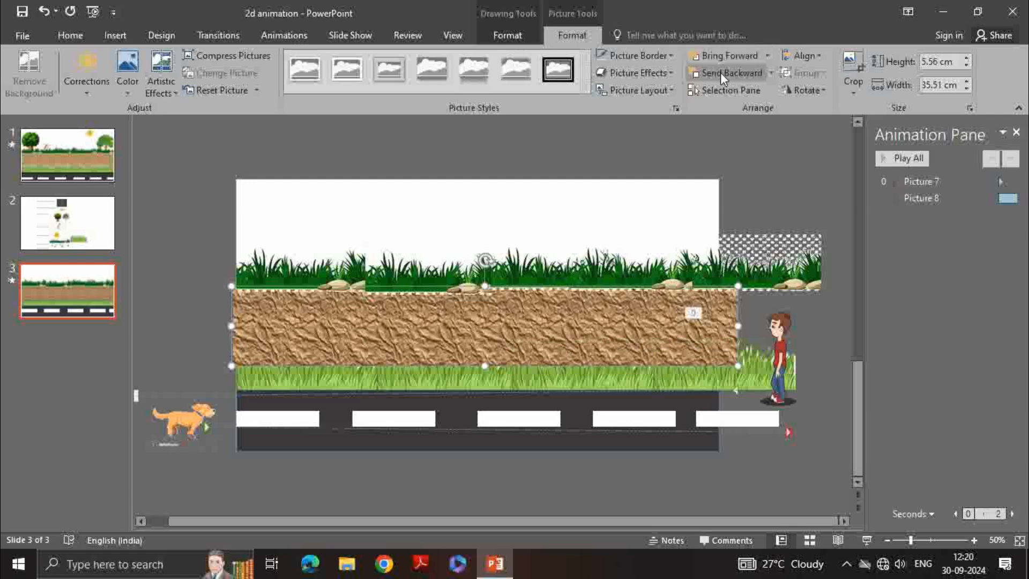
{"action": "left_click", "coordinate": [721, 74]}
{"action": "left_click", "coordinate": [721, 74]}
{"action": "left_click", "coordinate": [721, 74]}
{"action": "left_click", "coordinate": [721, 74]}
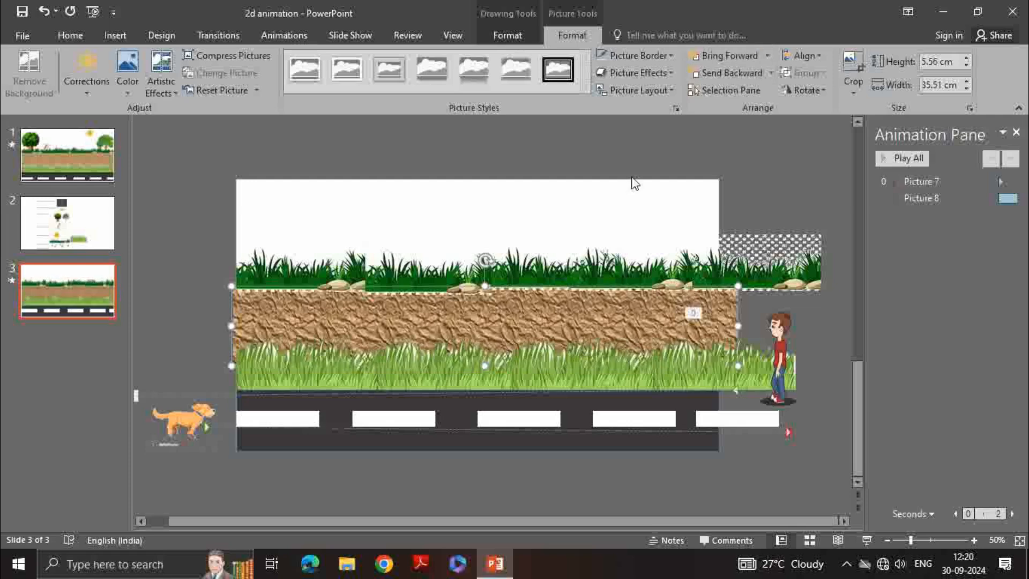
Send one of the top grass pictures backward two layers
{"action": "left_click", "coordinate": [513, 235]}
{"action": "left_click", "coordinate": [442, 270]}
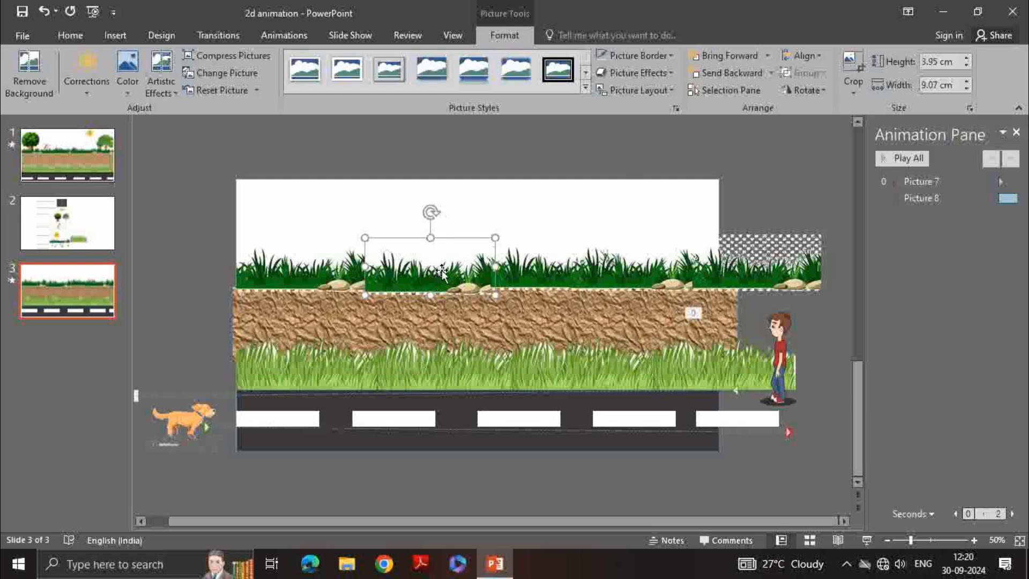
{"action": "left_click", "coordinate": [749, 72]}
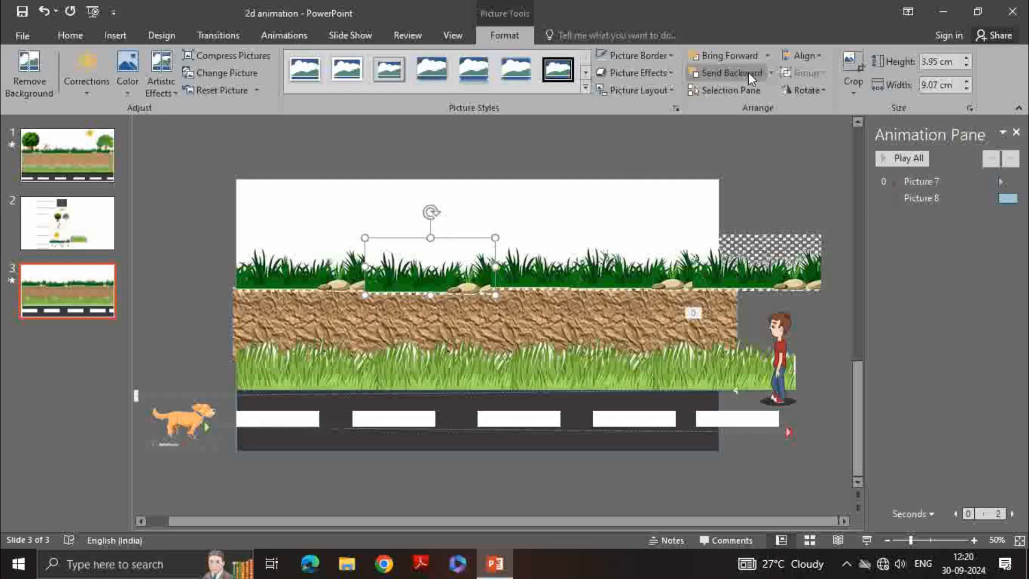
{"action": "left_click", "coordinate": [748, 72]}
{"action": "left_click", "coordinate": [610, 284]}
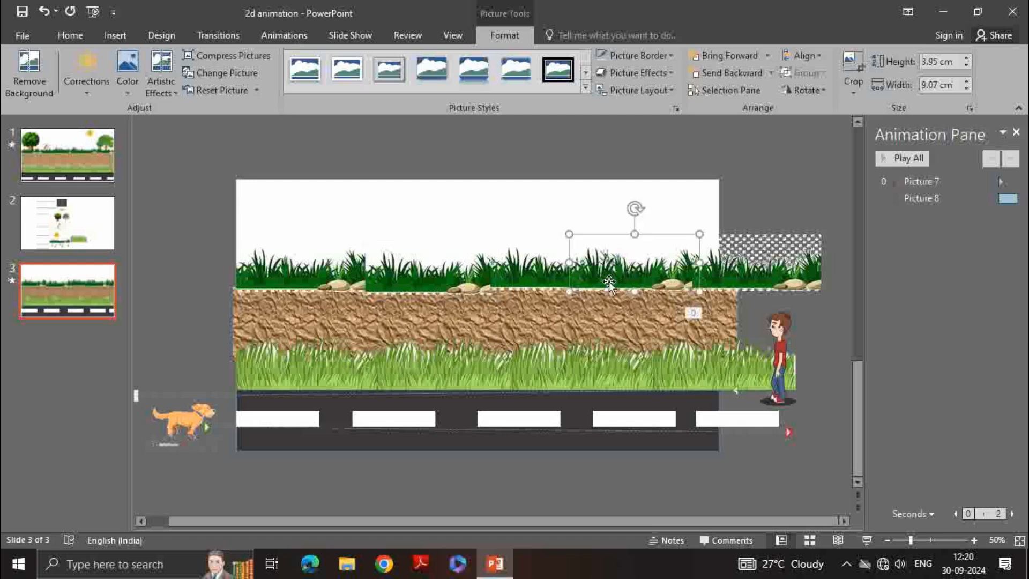
{"action": "left_click", "coordinate": [547, 224]}
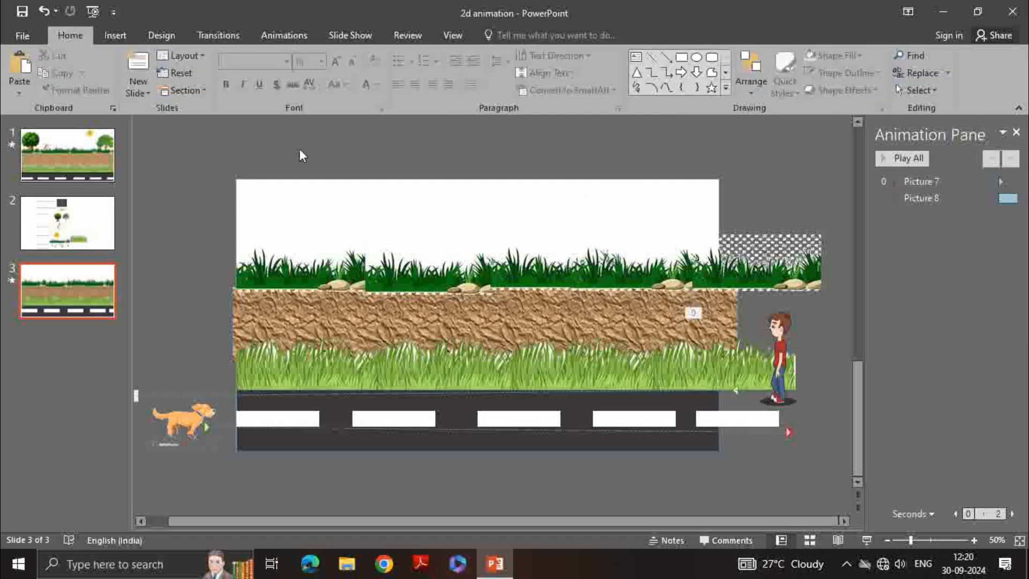
Insert the tree picture download (4) and move it onto the left end of the top grass row
{"action": "left_click", "coordinate": [108, 34]}
{"action": "left_click", "coordinate": [99, 70]}
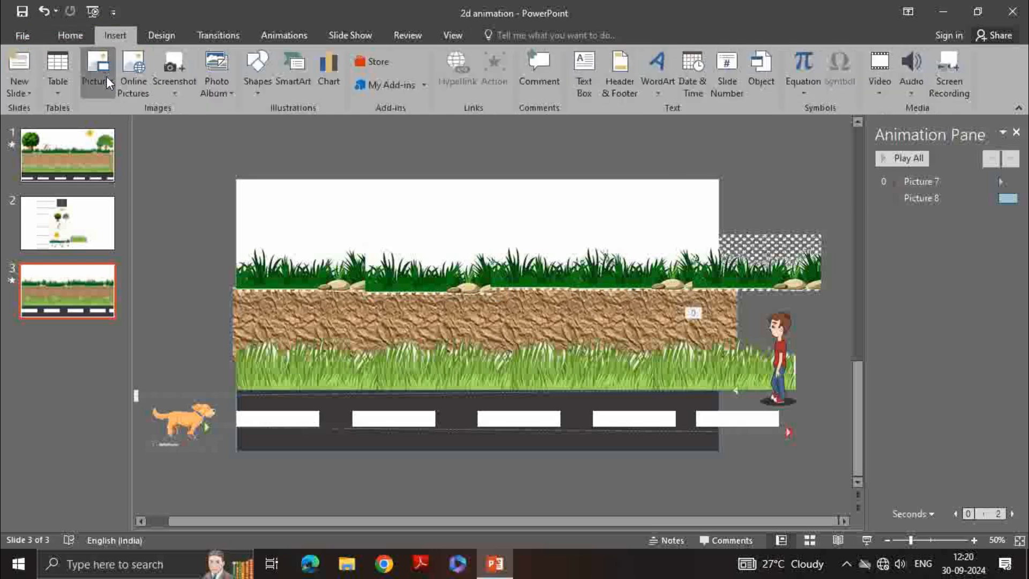
{"action": "left_click", "coordinate": [252, 220]}
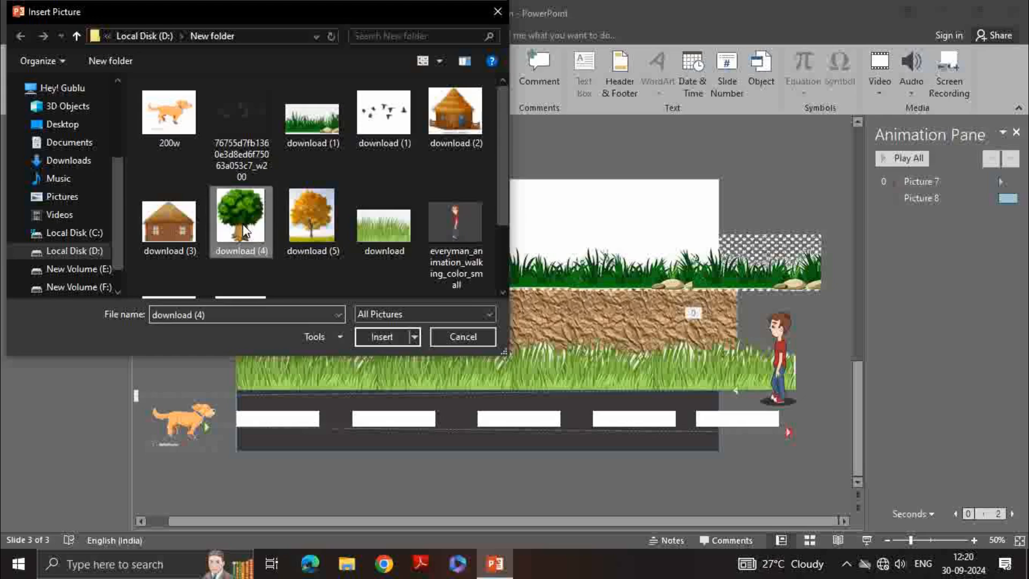
{"action": "left_click", "coordinate": [393, 337]}
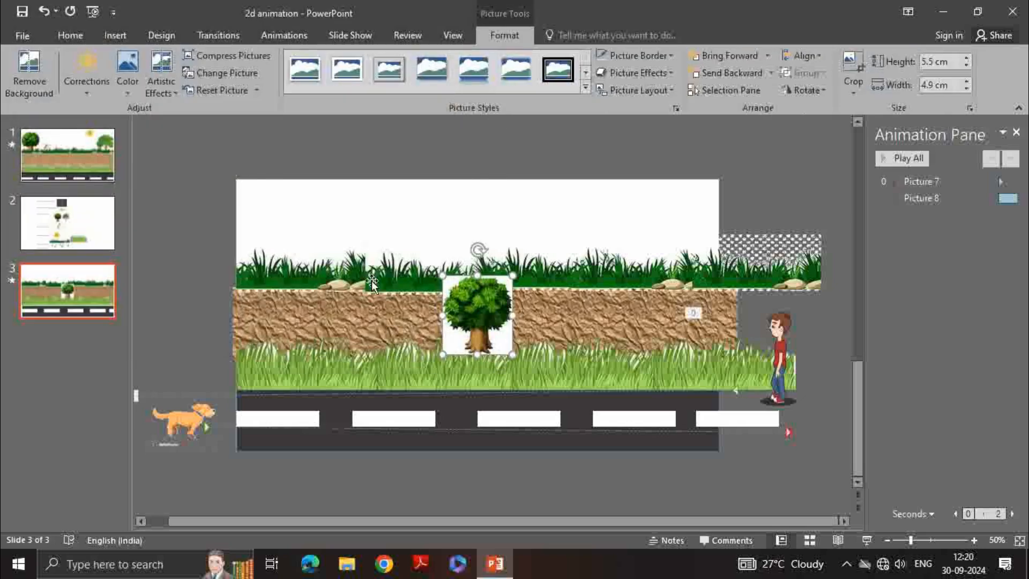
{"action": "left_click_drag", "start_coordinate": [448, 301], "coordinate": [323, 248]}
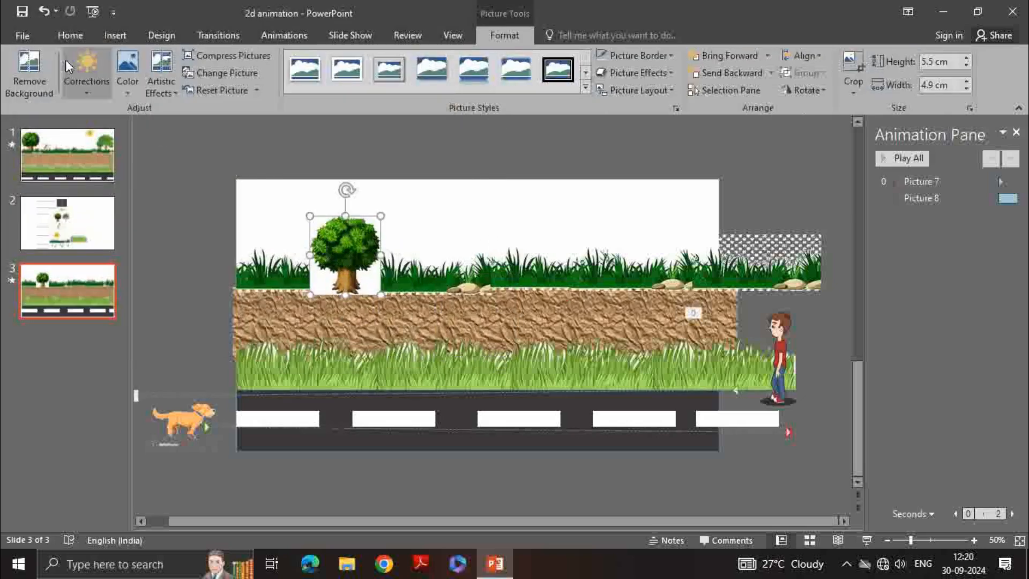
Remove the tree picture's background, adjusting the removal area to cover the whole image
{"action": "left_click", "coordinate": [17, 70]}
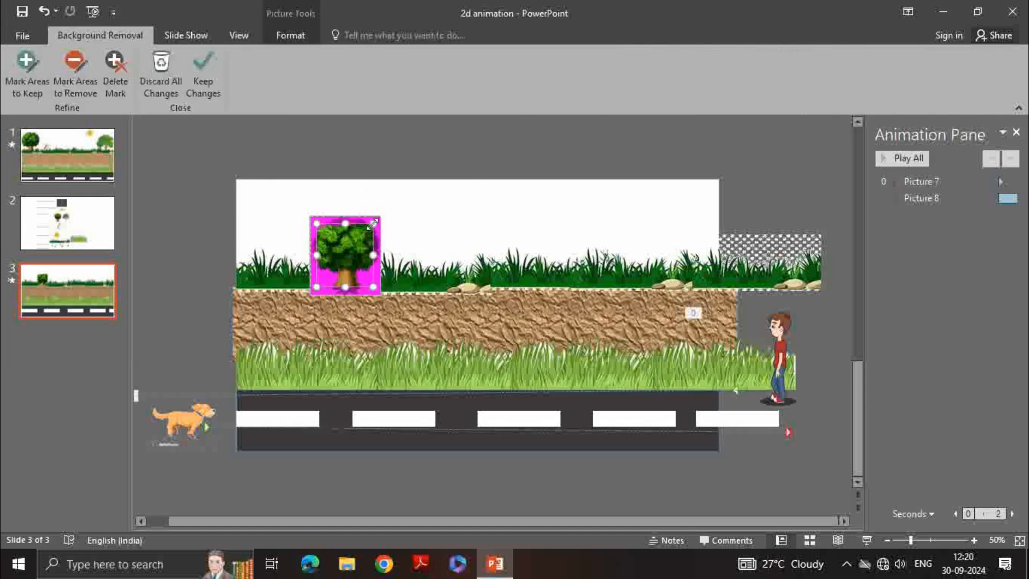
{"action": "left_click_drag", "start_coordinate": [373, 223], "coordinate": [380, 216]}
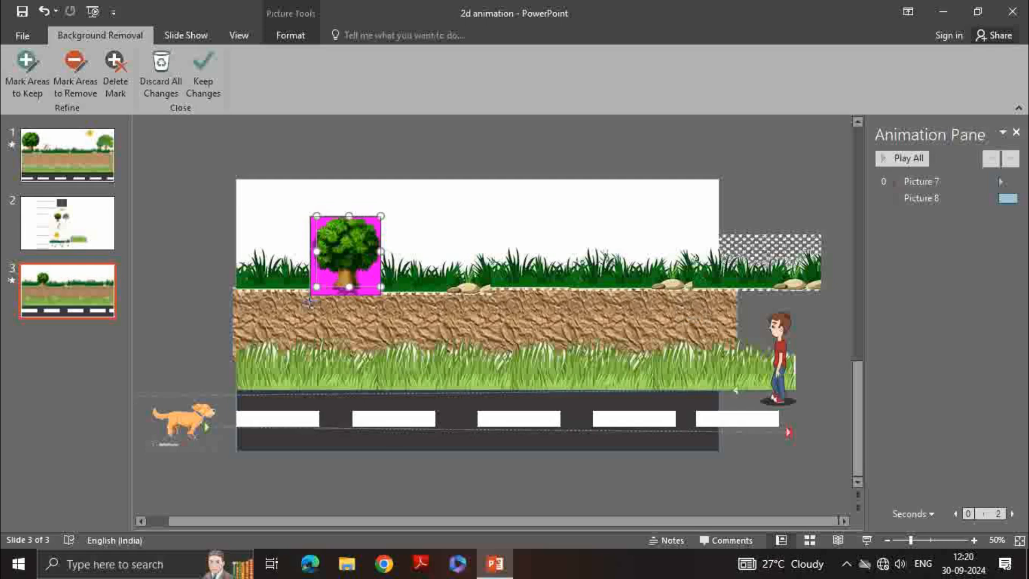
{"action": "left_click_drag", "start_coordinate": [316, 287], "coordinate": [310, 295]}
{"action": "left_click", "coordinate": [427, 247]}
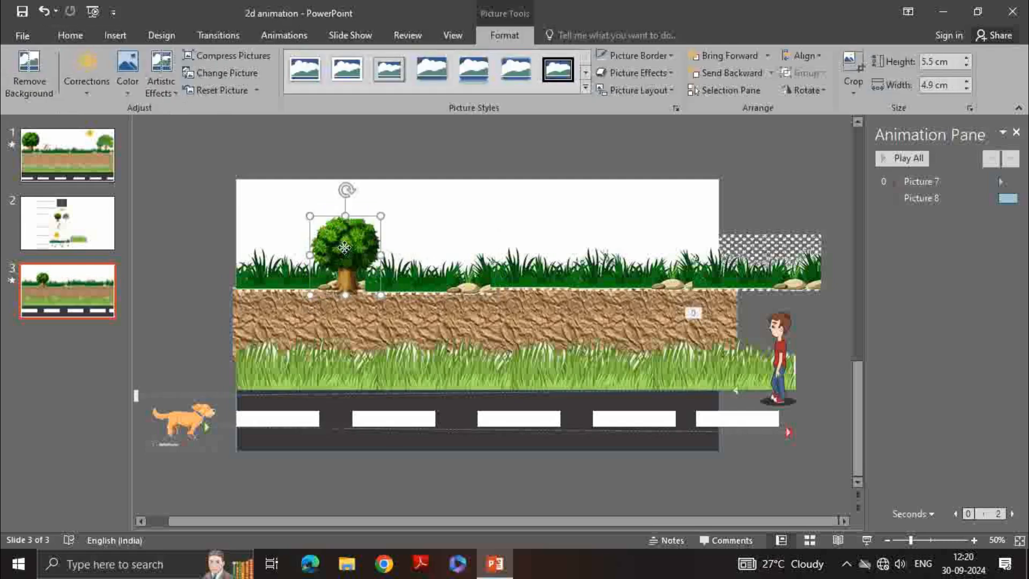
Move the tree to the slide's top-left corner and enlarge it to about 7.57 cm by 6.73 cm
{"action": "left_click_drag", "start_coordinate": [346, 247], "coordinate": [279, 238]}
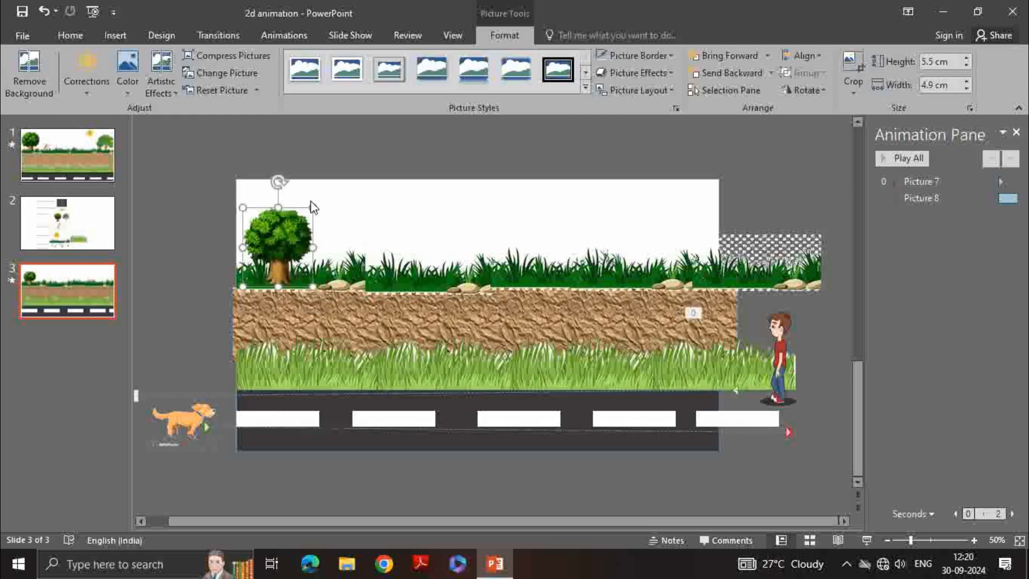
{"action": "left_click_drag", "start_coordinate": [312, 204], "coordinate": [340, 187]}
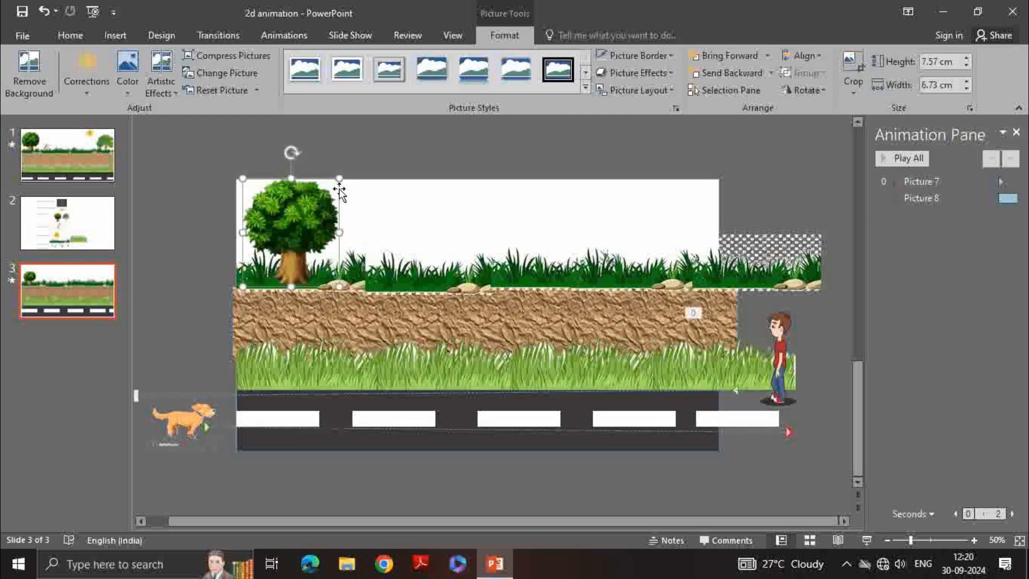
Send the tree backward two layers behind the grass
{"action": "left_click", "coordinate": [290, 238]}
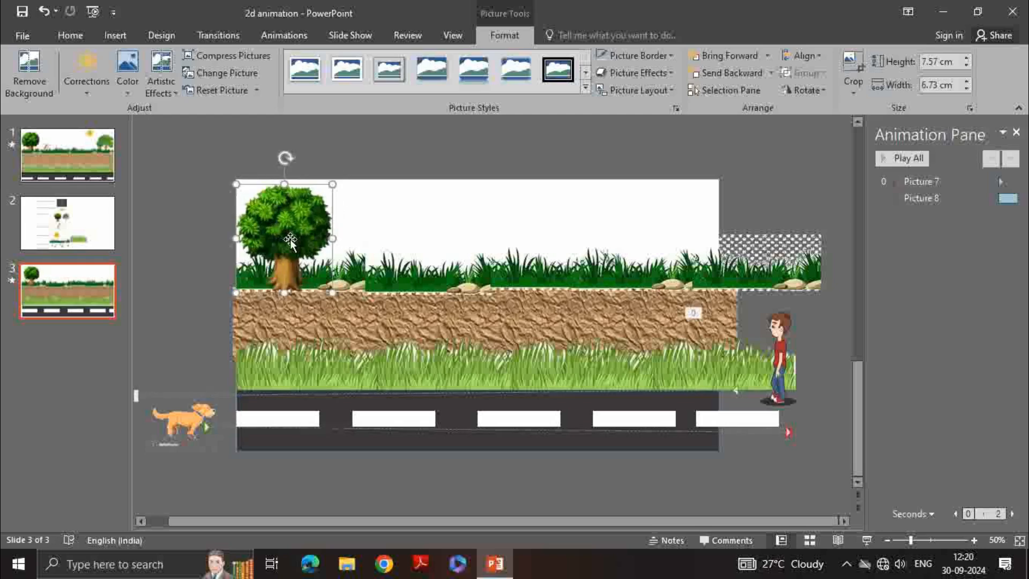
{"action": "left_click", "coordinate": [738, 73]}
{"action": "left_click", "coordinate": [738, 72]}
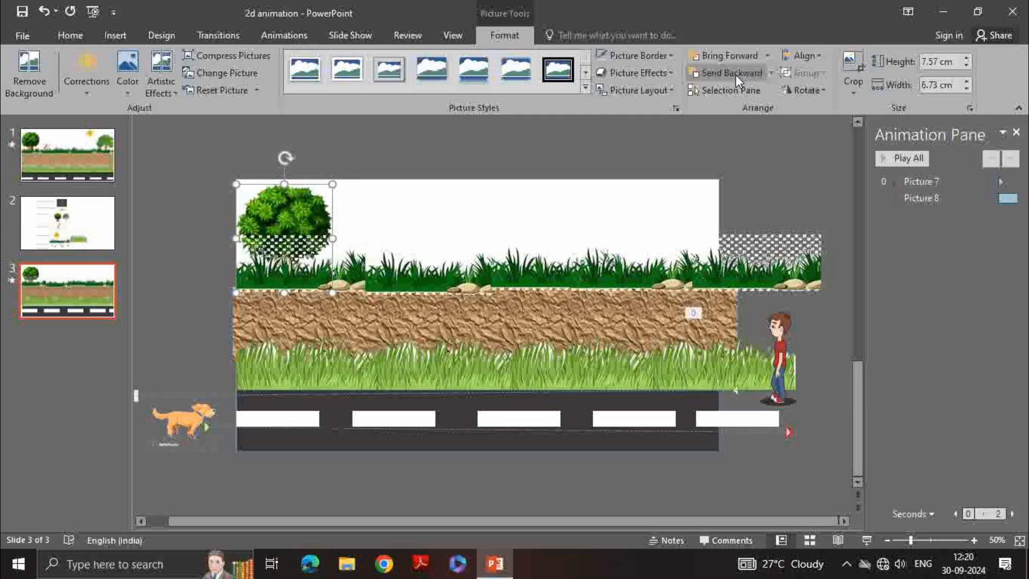
Remove the background of the leftmost top grass picture, extending the removal area to its edges
{"action": "left_click", "coordinate": [294, 247]}
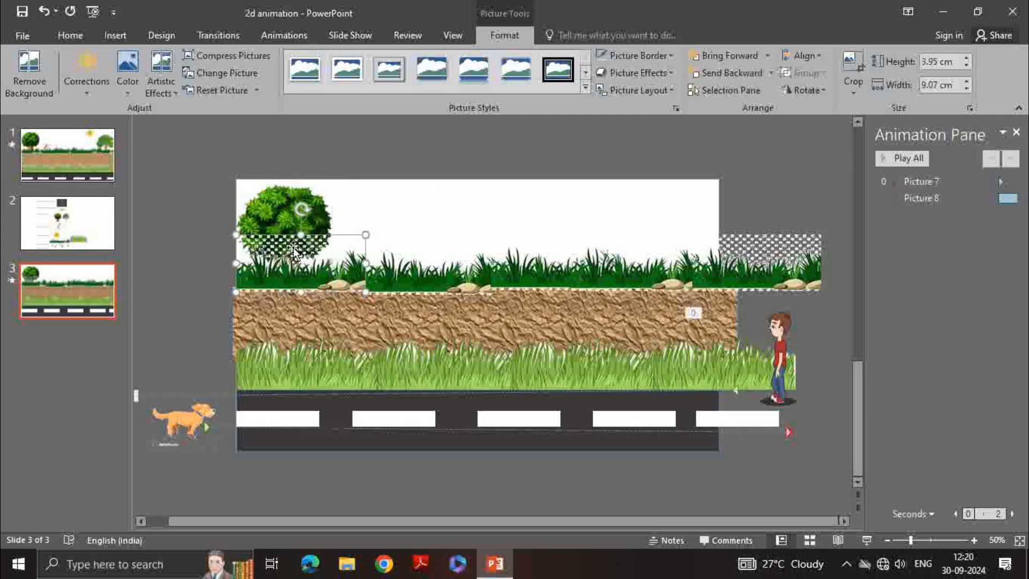
{"action": "left_click", "coordinate": [16, 72]}
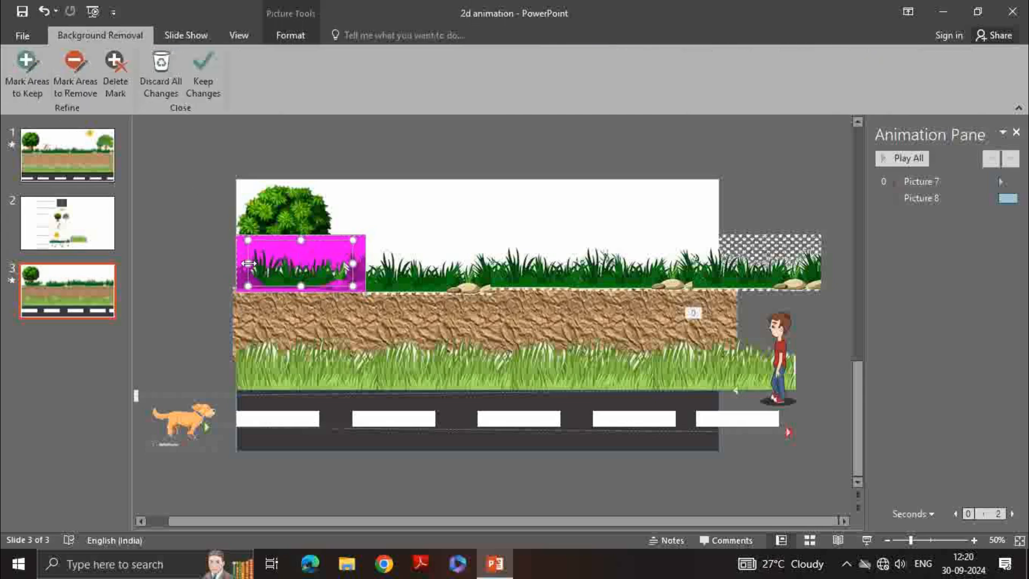
{"action": "left_click_drag", "start_coordinate": [248, 263], "coordinate": [237, 263]}
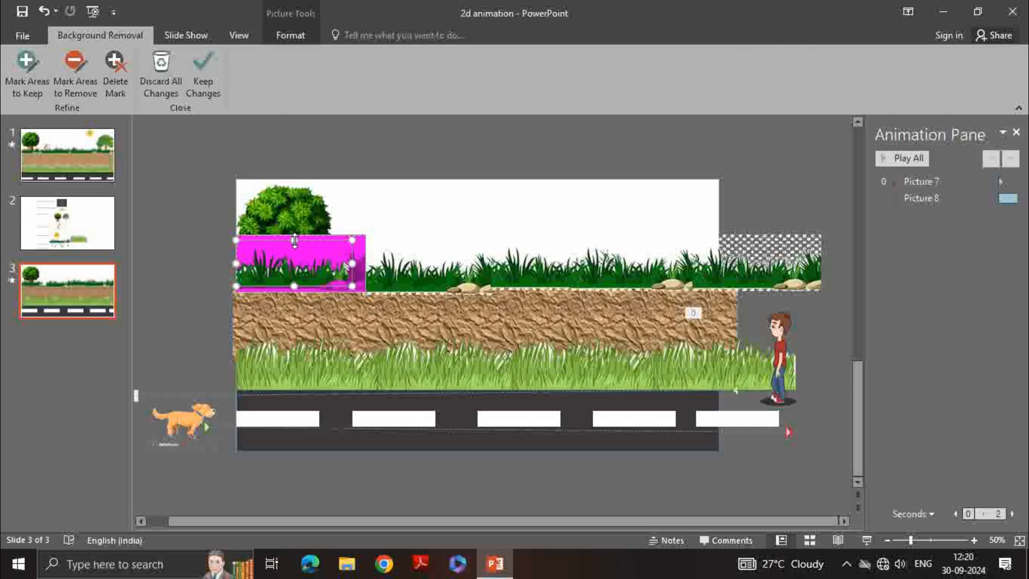
{"action": "left_click_drag", "start_coordinate": [294, 240], "coordinate": [295, 234]}
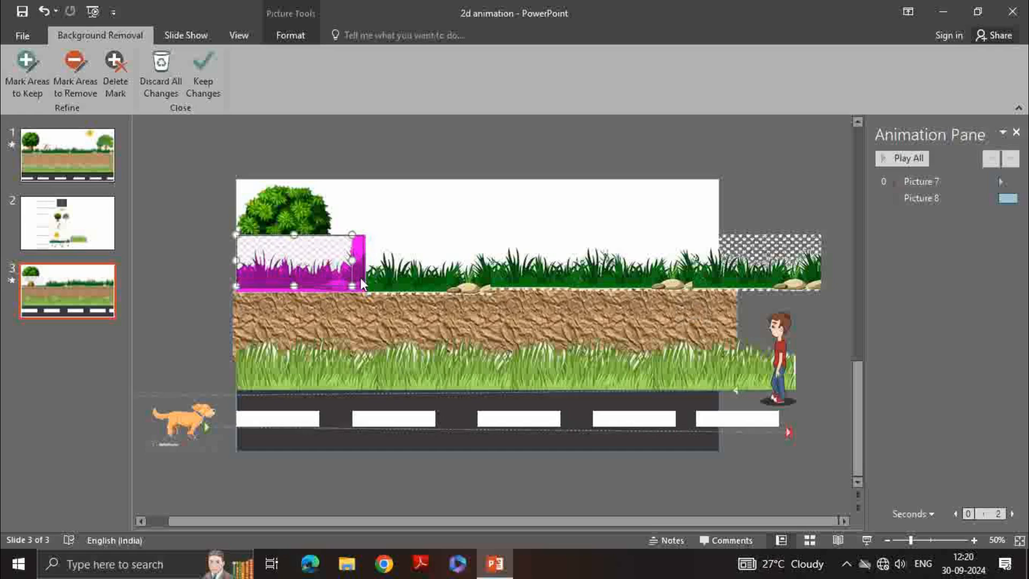
{"action": "left_click_drag", "start_coordinate": [362, 284], "coordinate": [363, 286]}
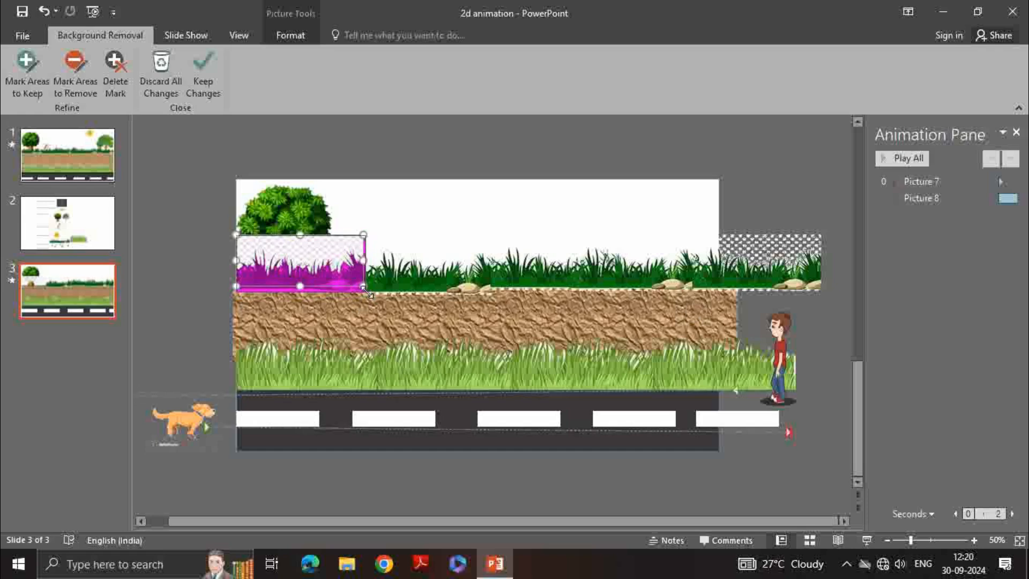
{"action": "left_click", "coordinate": [401, 241]}
{"action": "left_click", "coordinate": [361, 207]}
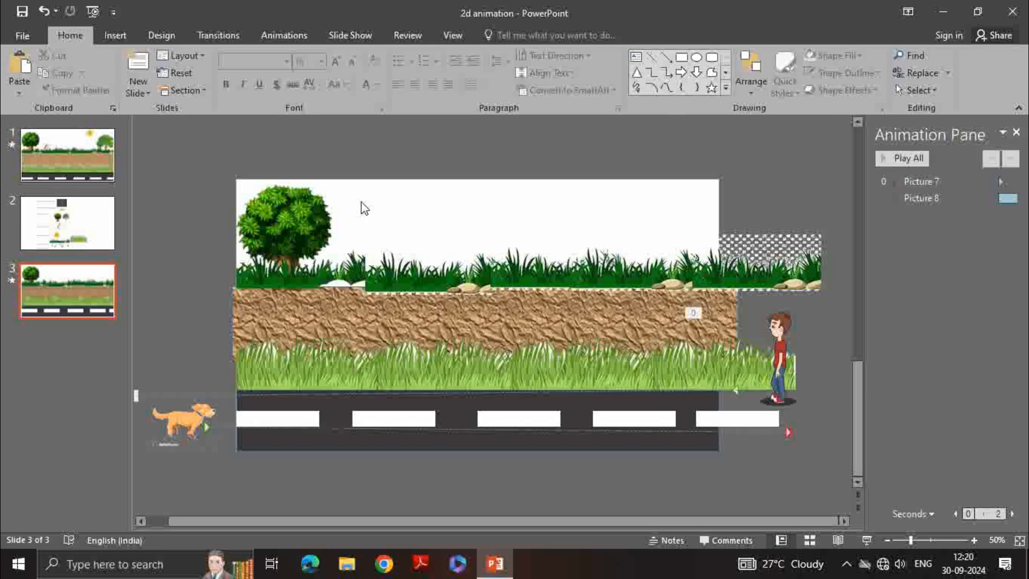
Resize the leftmost top grass picture to about 3.54 cm high and 9.22 cm wide
{"action": "left_click", "coordinate": [346, 276]}
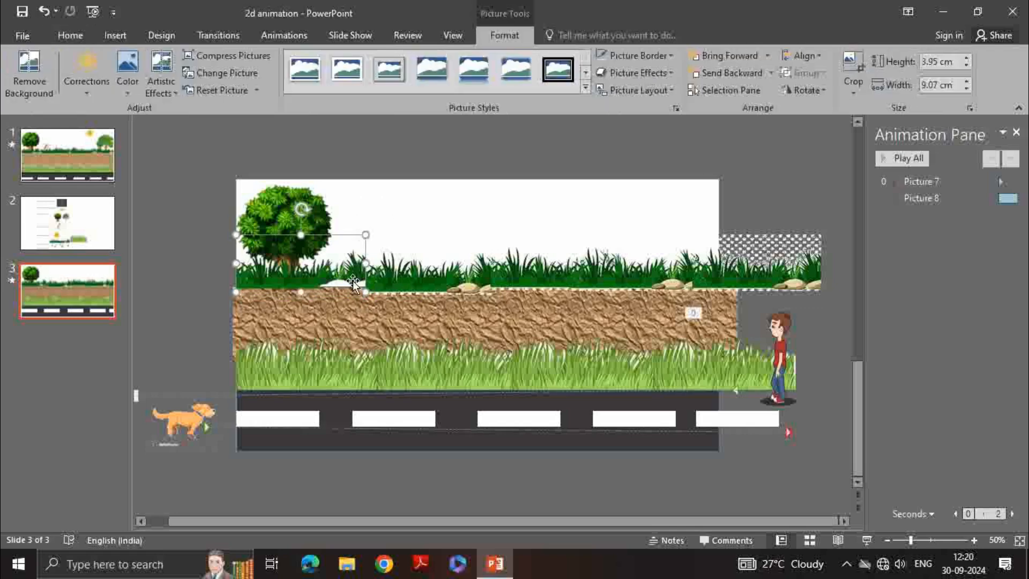
{"action": "left_click", "coordinate": [400, 327]}
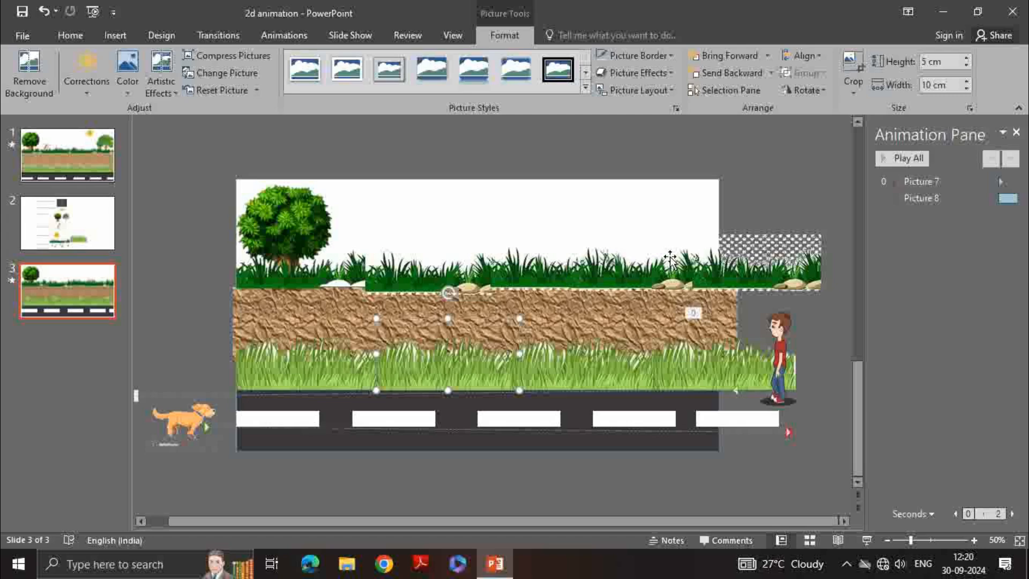
{"action": "left_click", "coordinate": [675, 231]}
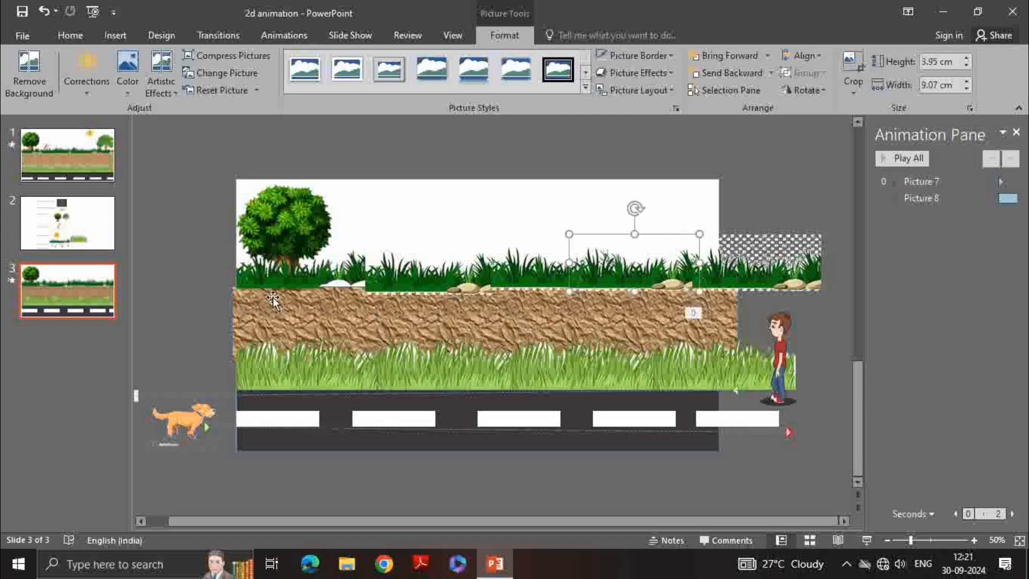
{"action": "left_click", "coordinate": [295, 256]}
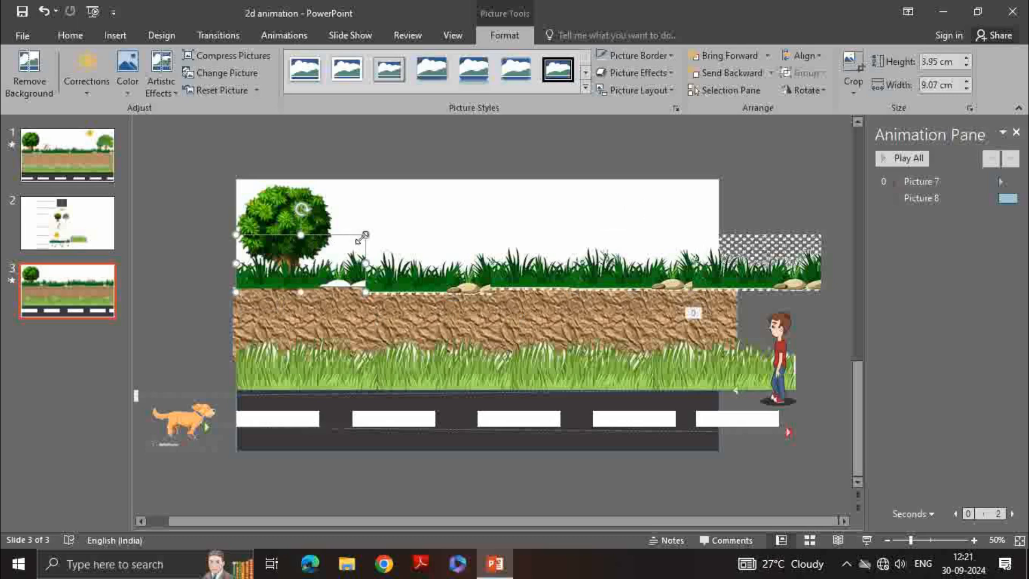
{"action": "left_click_drag", "start_coordinate": [364, 236], "coordinate": [355, 248]}
{"action": "left_click_drag", "start_coordinate": [355, 248], "coordinate": [369, 274]}
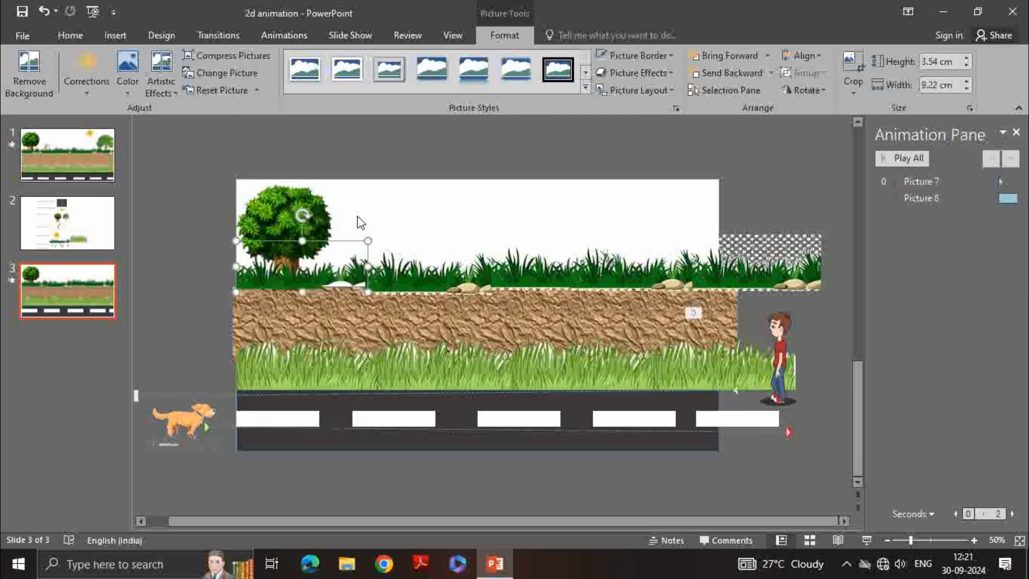
{"action": "left_click", "coordinate": [359, 222]}
Enlarge the tree to about 8.03 cm by 7.14 cm
{"action": "left_click", "coordinate": [316, 220]}
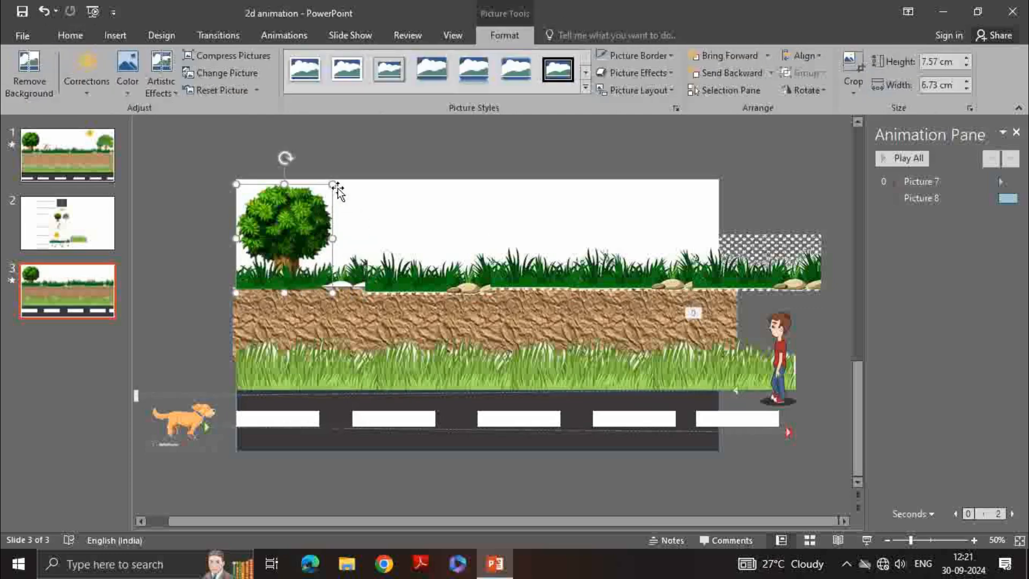
{"action": "left_click_drag", "start_coordinate": [335, 185], "coordinate": [339, 180]}
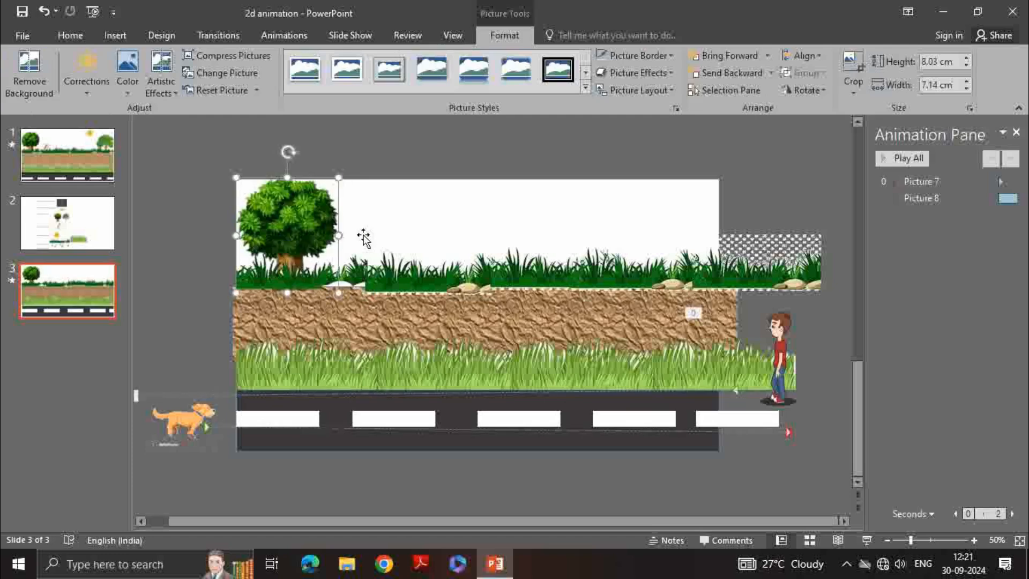
{"action": "left_click", "coordinate": [367, 235]}
{"action": "left_click", "coordinate": [403, 207]}
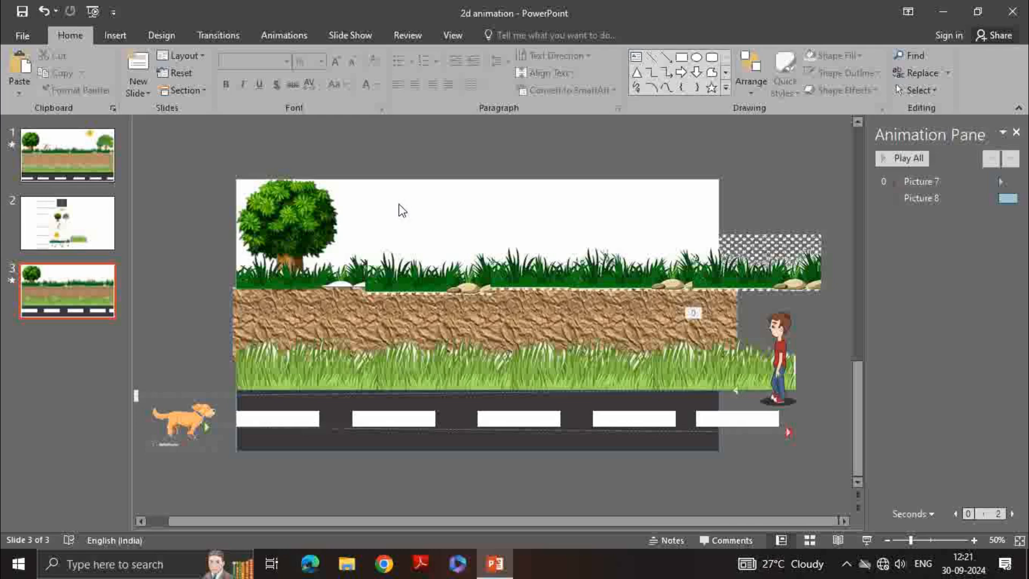
Insert the second tree picture named images onto the slide
{"action": "left_click", "coordinate": [115, 35]}
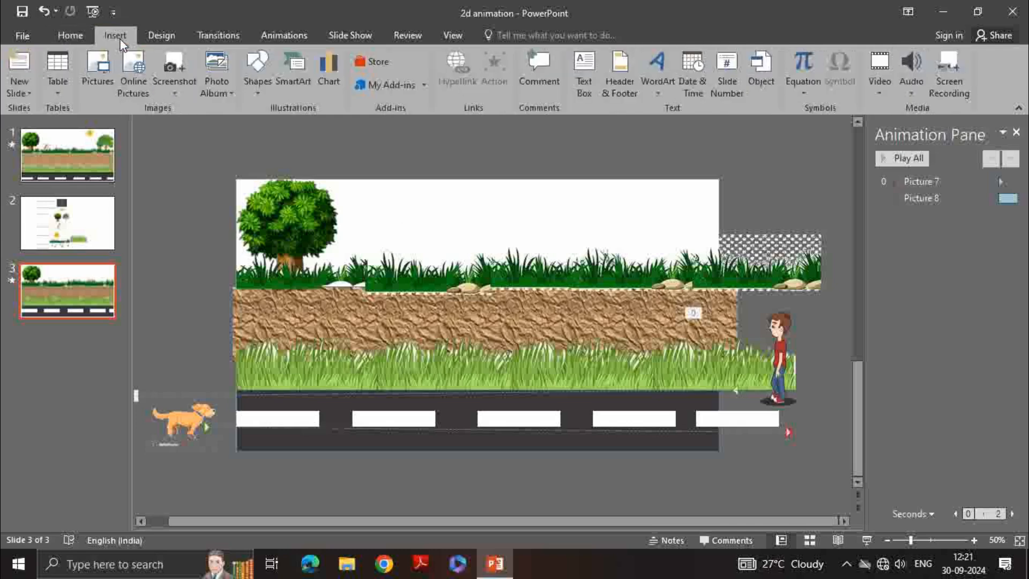
{"action": "left_click", "coordinate": [96, 82]}
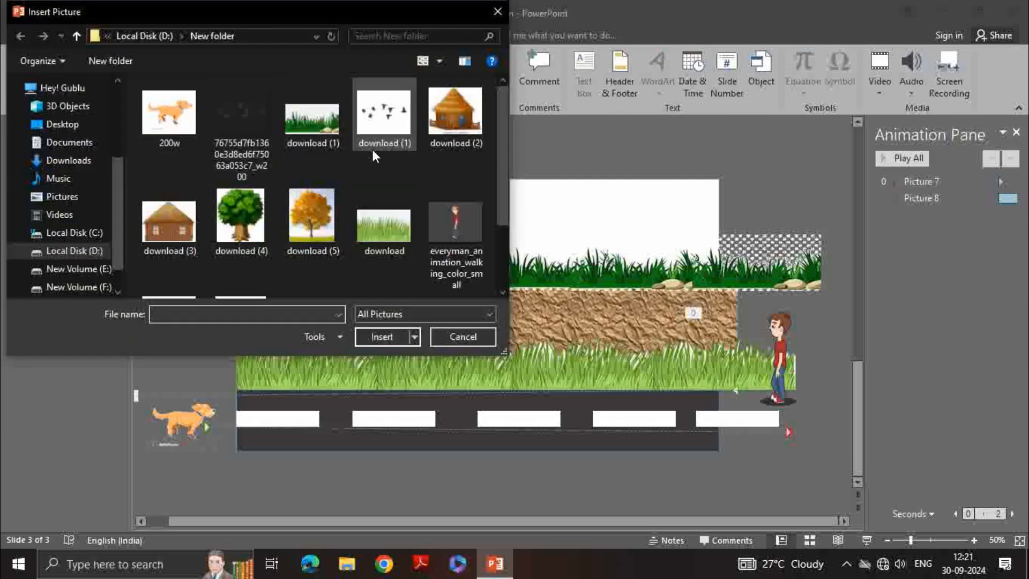
{"action": "scroll", "coordinate": [375, 188], "scroll_direction": "down", "scroll_amount": 2}
{"action": "left_click", "coordinate": [242, 228]}
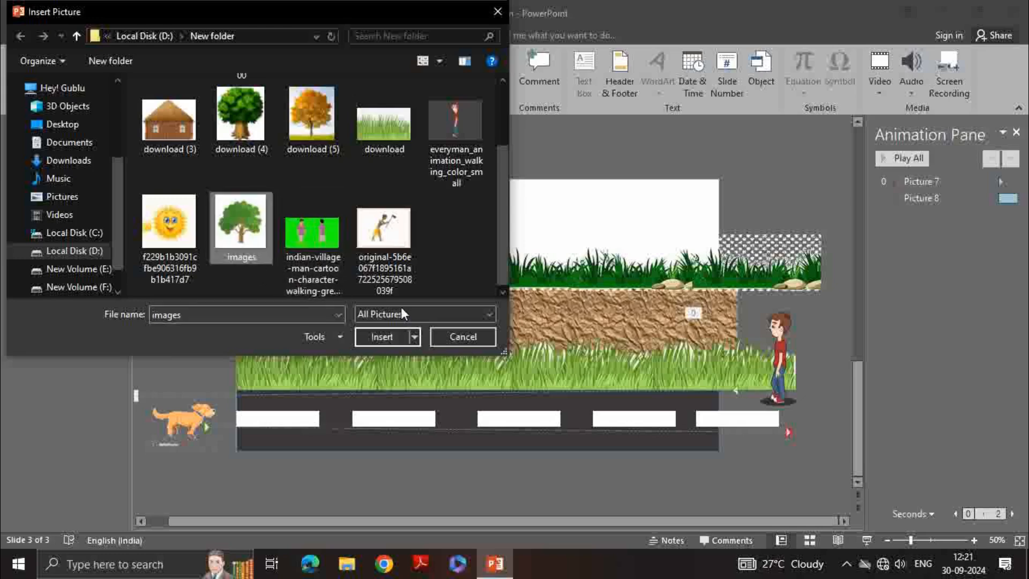
{"action": "left_click", "coordinate": [382, 337]}
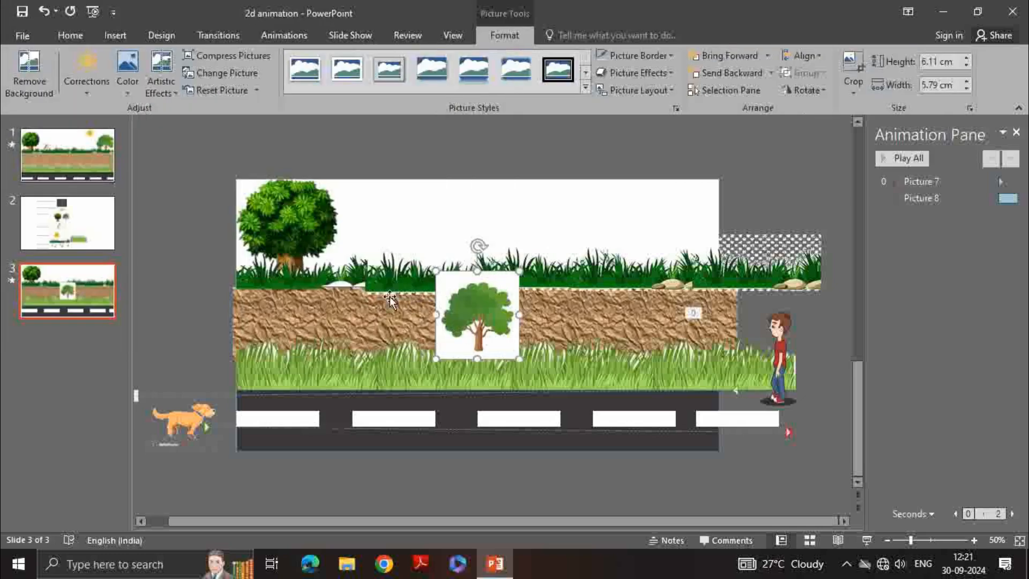
Remove the background of the second tree picture, extending the removal area to its corner
{"action": "left_click", "coordinate": [30, 85]}
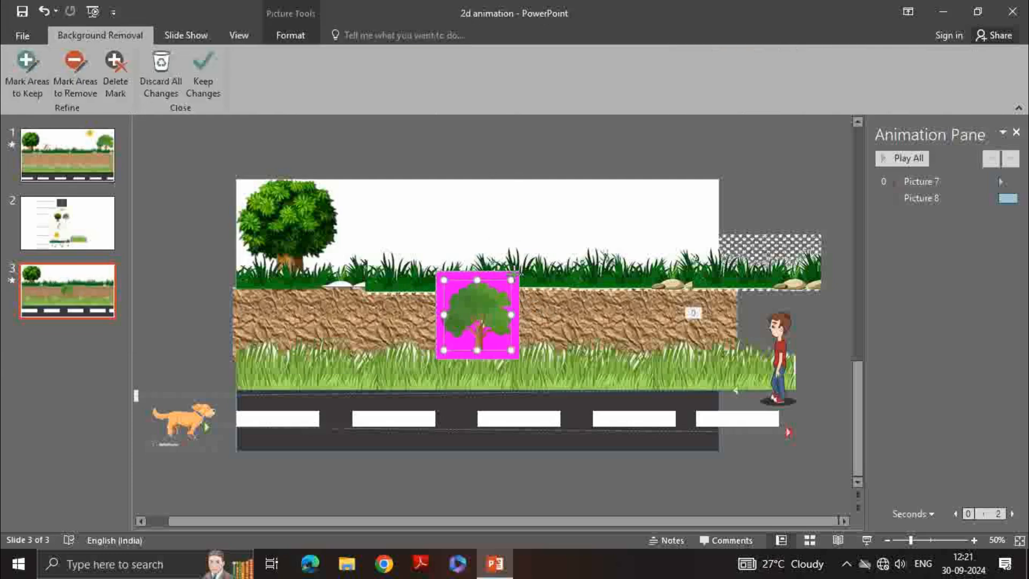
{"action": "left_click_drag", "start_coordinate": [512, 275], "coordinate": [520, 272]}
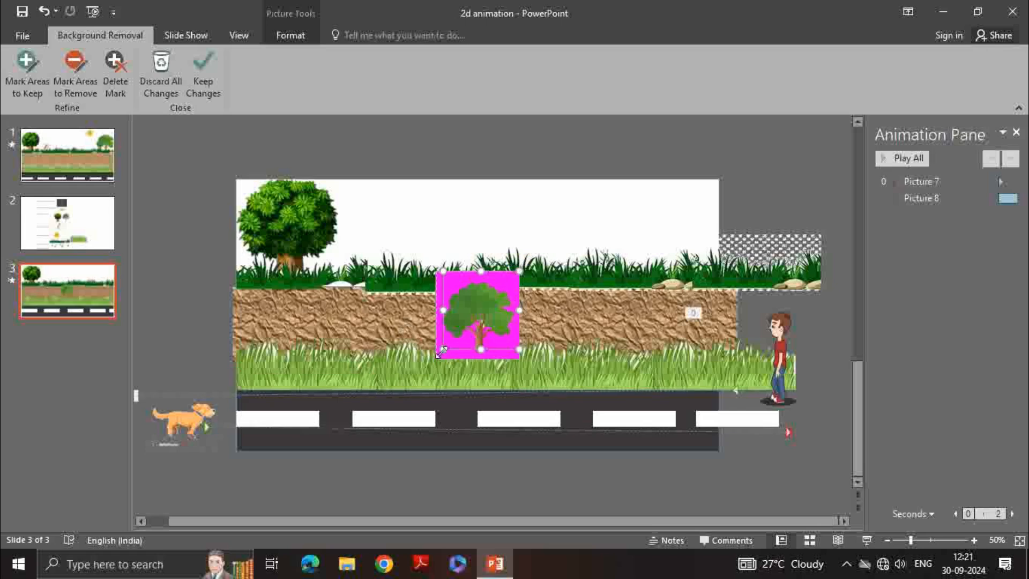
{"action": "left_click", "coordinate": [416, 236]}
Move the second tree to the upper right above the grass and enlarge it to about 9.2 cm by 8.72 cm
{"action": "left_click_drag", "start_coordinate": [475, 320], "coordinate": [663, 235]}
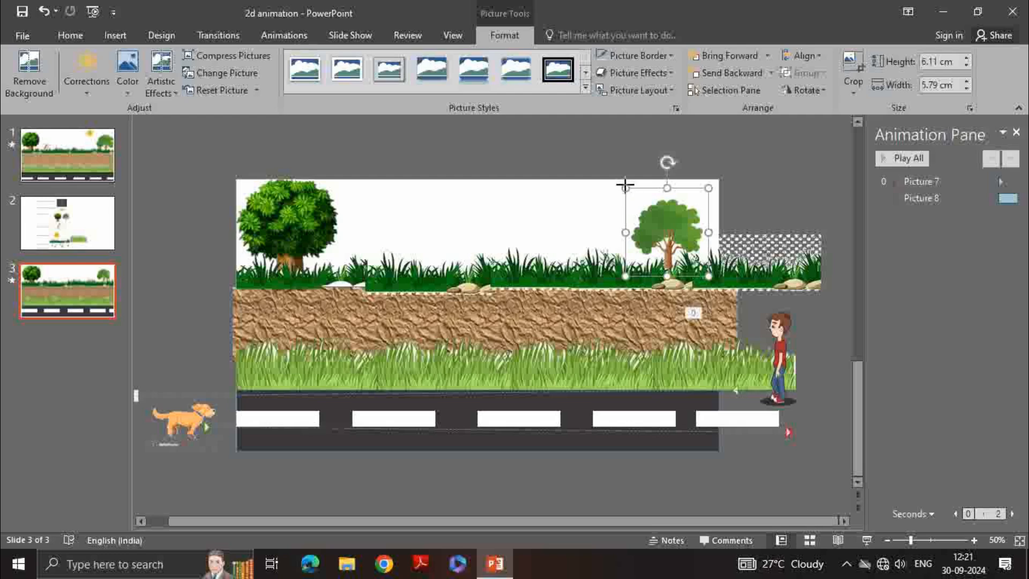
{"action": "left_click_drag", "start_coordinate": [625, 185], "coordinate": [601, 143]}
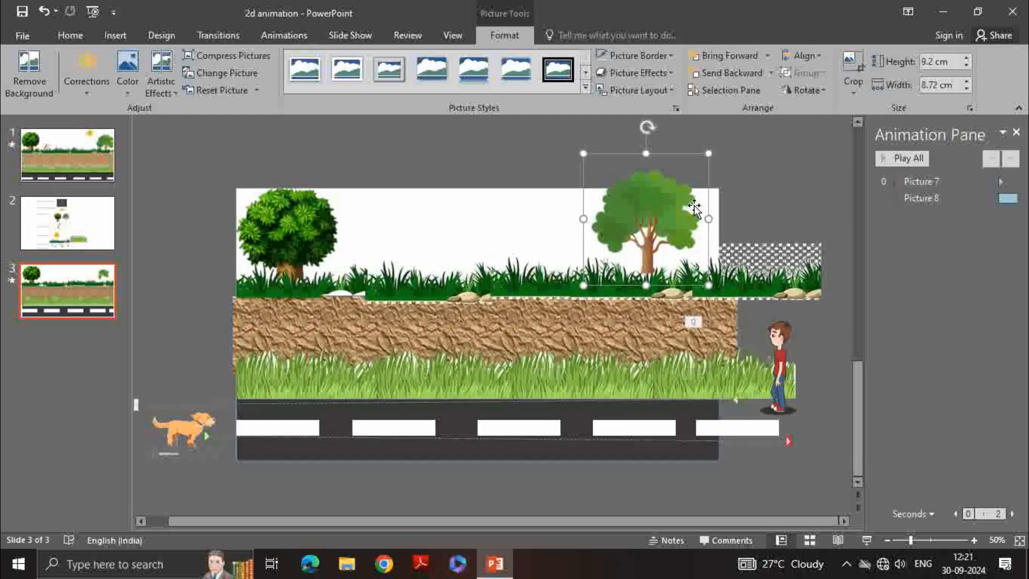
{"action": "left_click_drag", "start_coordinate": [665, 234], "coordinate": [678, 241]}
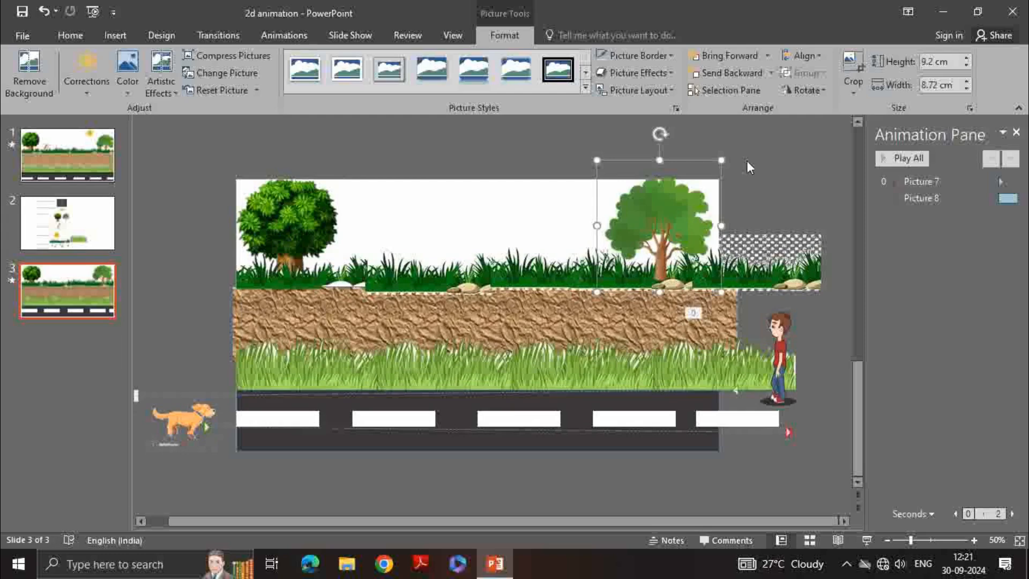
Send the second tree back one layer and rerun background removal on it
{"action": "left_click", "coordinate": [752, 76]}
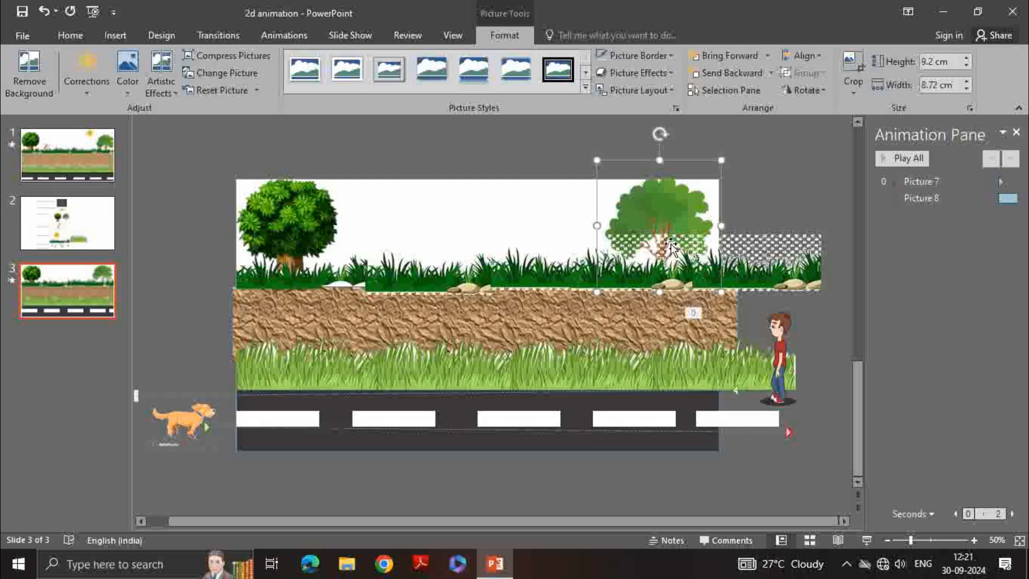
{"action": "left_click", "coordinate": [32, 86]}
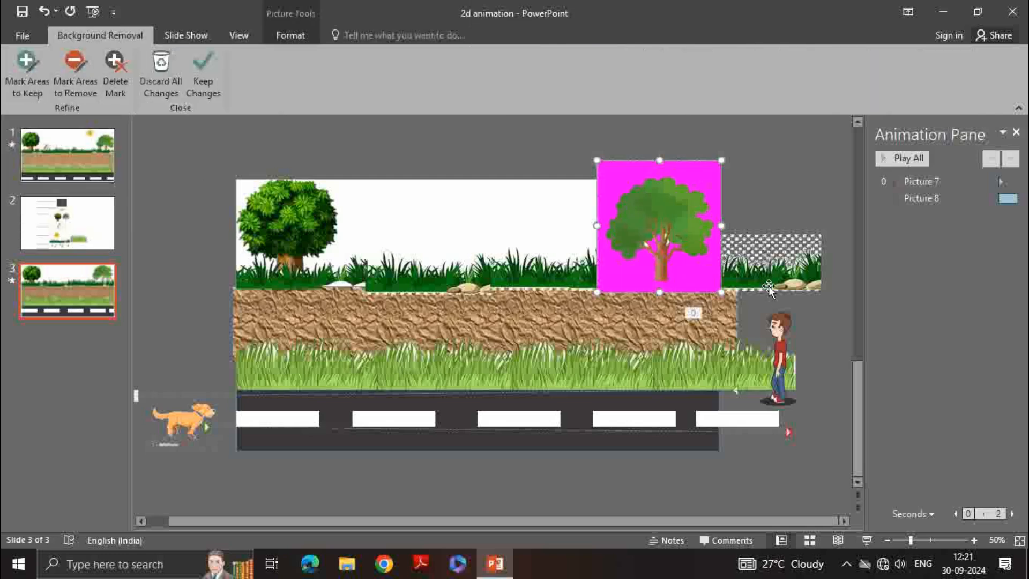
{"action": "left_click", "coordinate": [443, 231]}
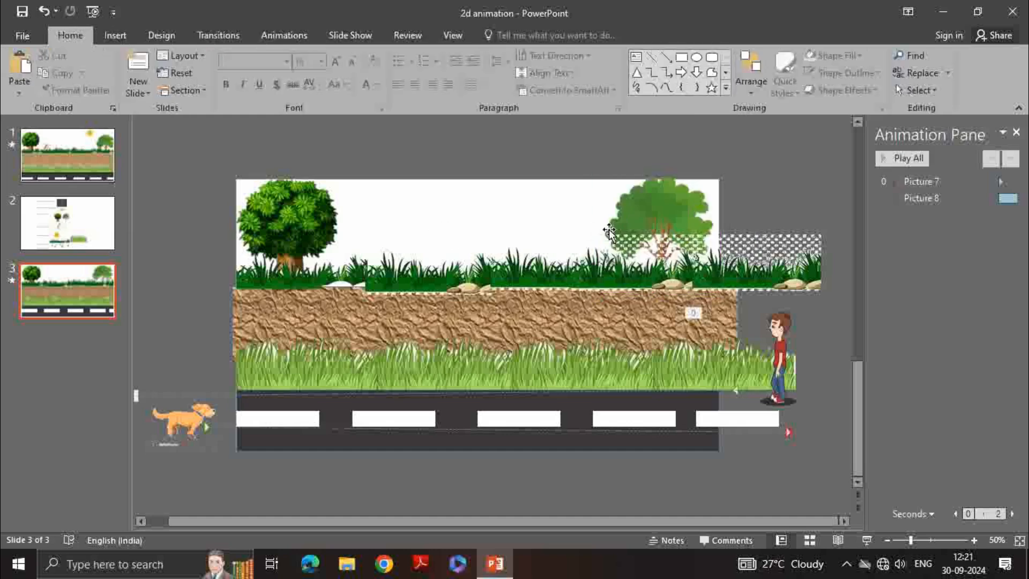
Remove the background of the middle top grass picture, extending the removal area to its edges
{"action": "left_click", "coordinate": [649, 248]}
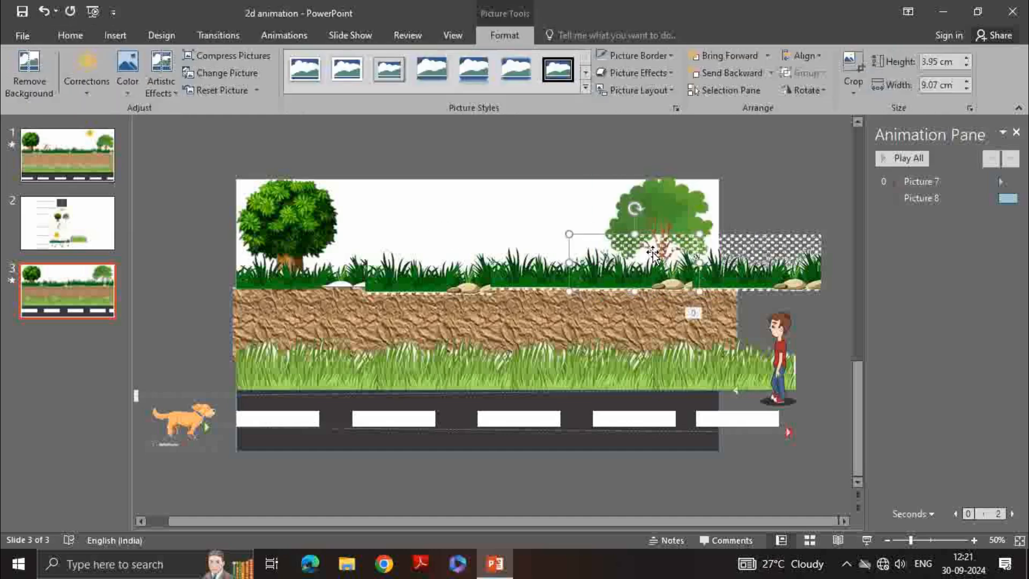
{"action": "left_click", "coordinate": [46, 82]}
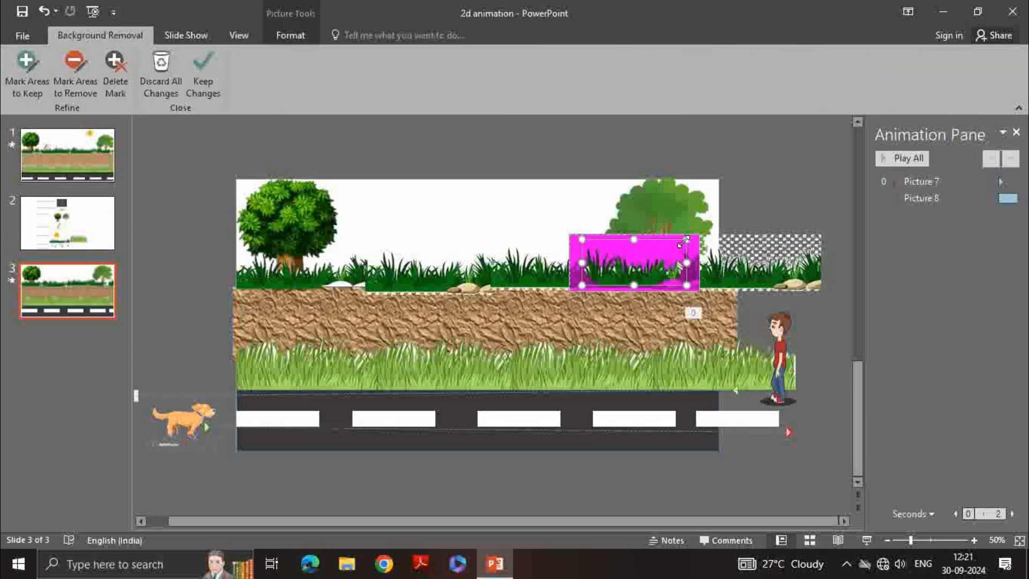
{"action": "left_click_drag", "start_coordinate": [687, 239], "coordinate": [700, 235]}
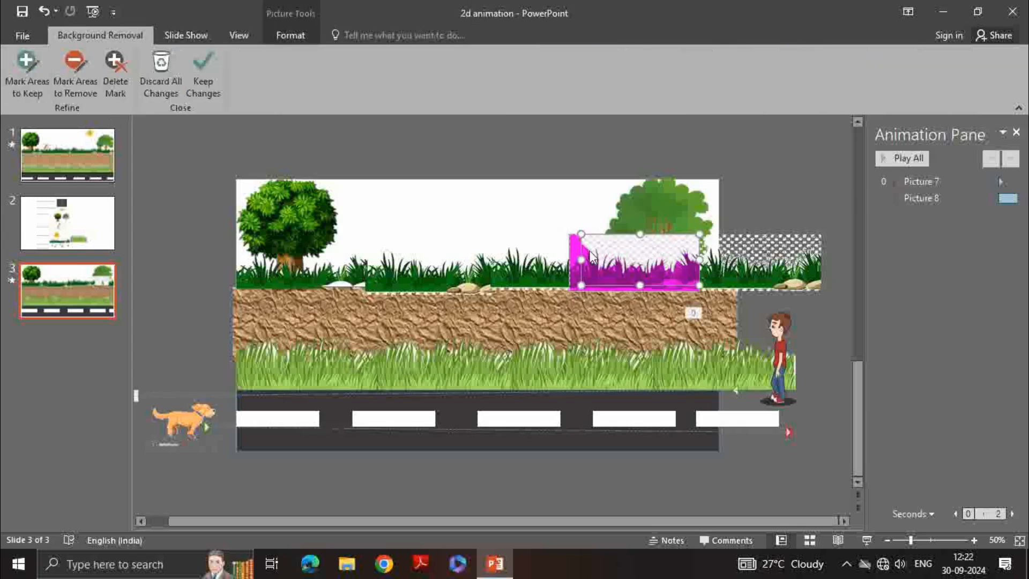
{"action": "left_click_drag", "start_coordinate": [583, 235], "coordinate": [570, 234]}
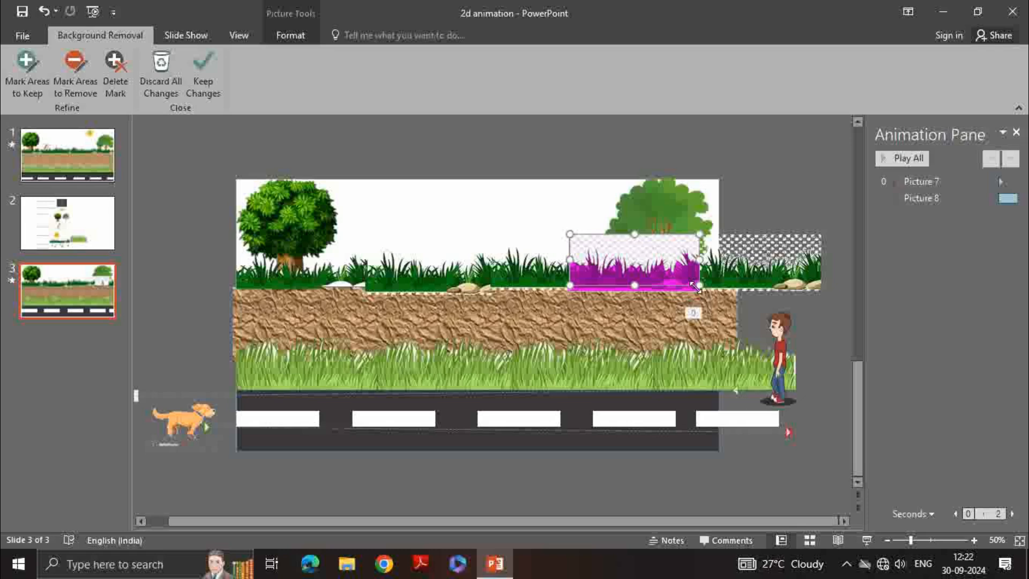
{"action": "left_click_drag", "start_coordinate": [696, 287], "coordinate": [699, 287]}
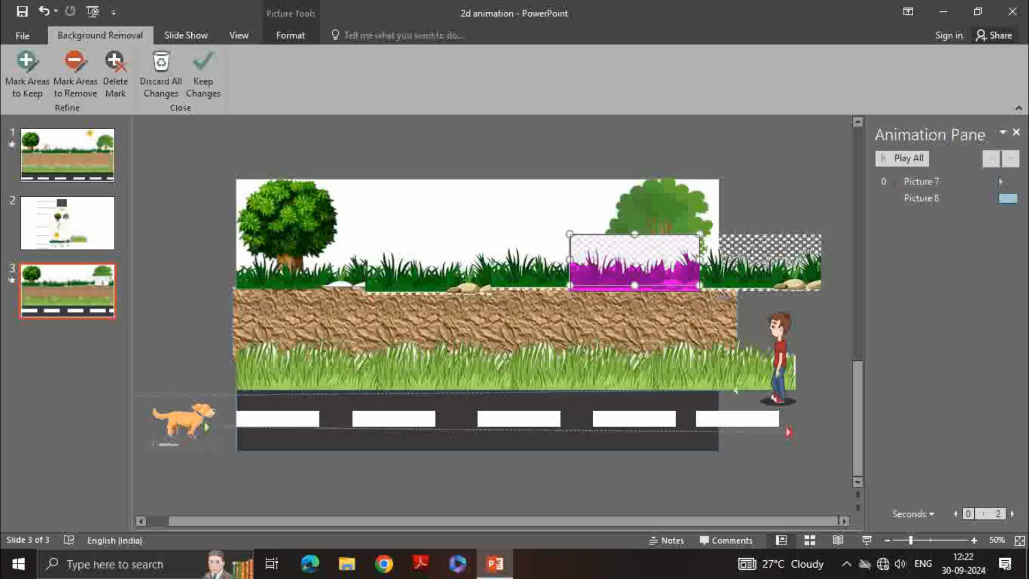
{"action": "left_click", "coordinate": [468, 273]}
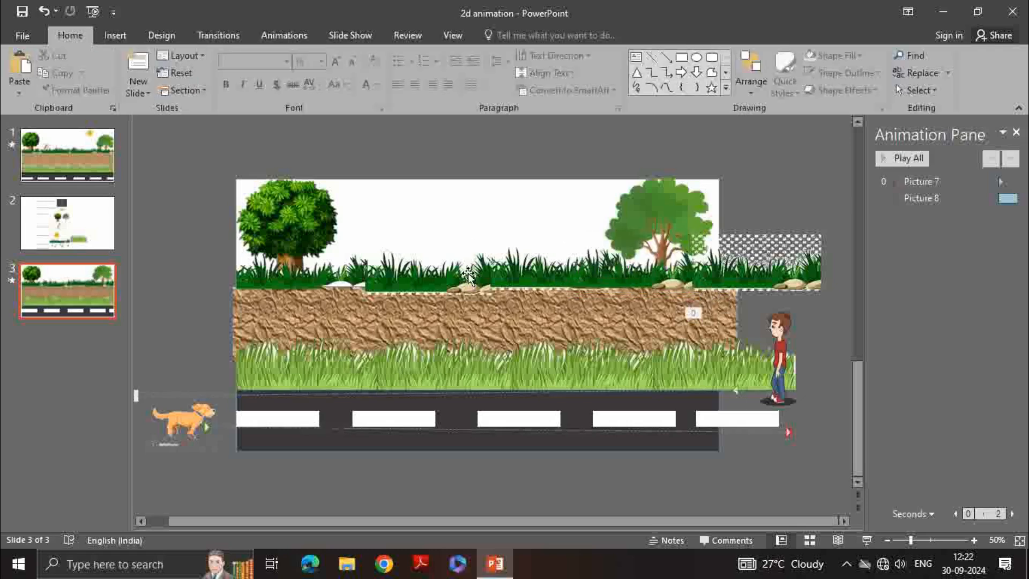
Remove the background of the rightmost top grass picture, extending the removal area to its edges
{"action": "left_click", "coordinate": [737, 249]}
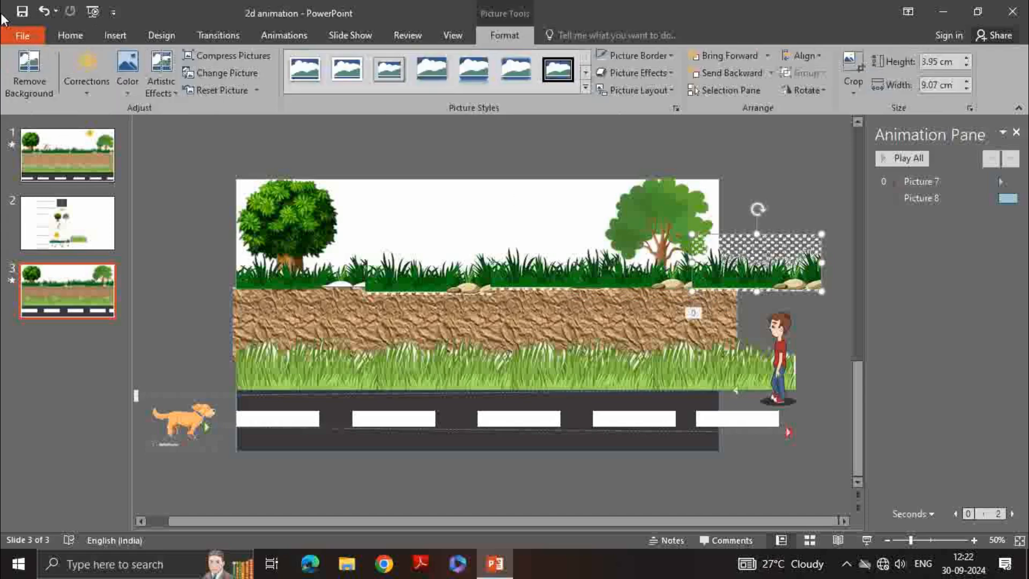
{"action": "left_click", "coordinate": [41, 69]}
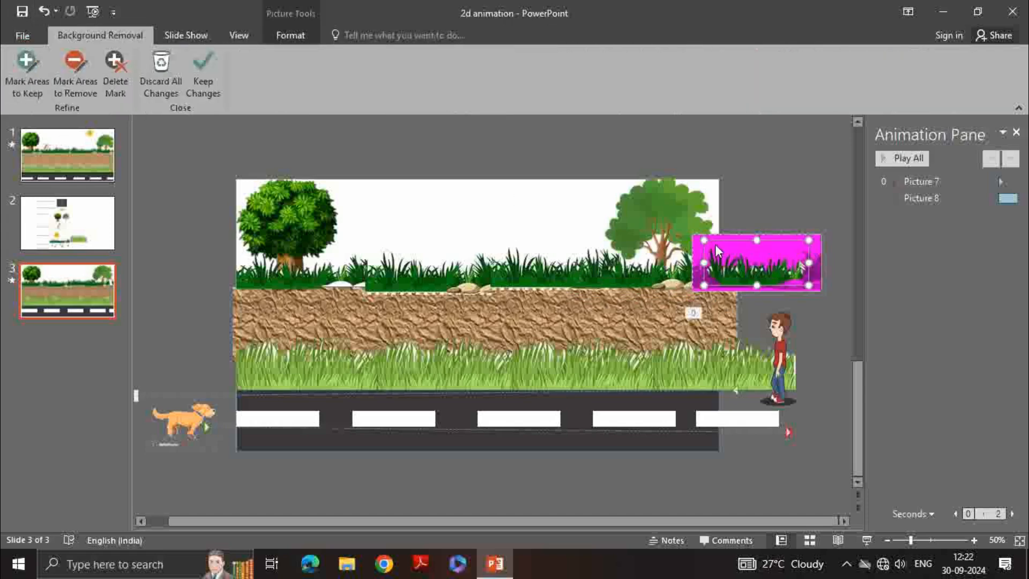
{"action": "left_click_drag", "start_coordinate": [700, 240], "coordinate": [692, 235]}
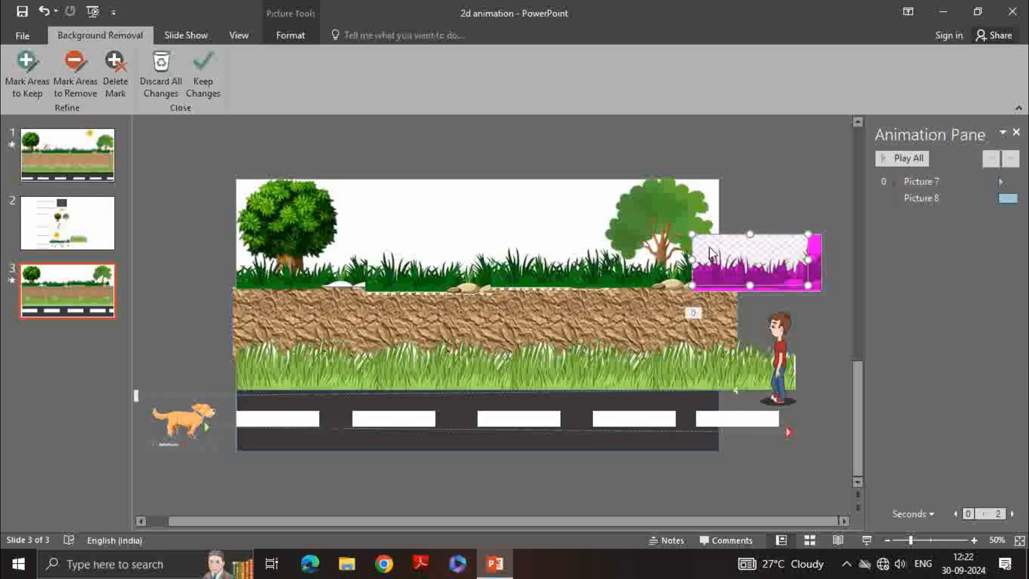
{"action": "left_click_drag", "start_coordinate": [810, 287], "coordinate": [831, 291]}
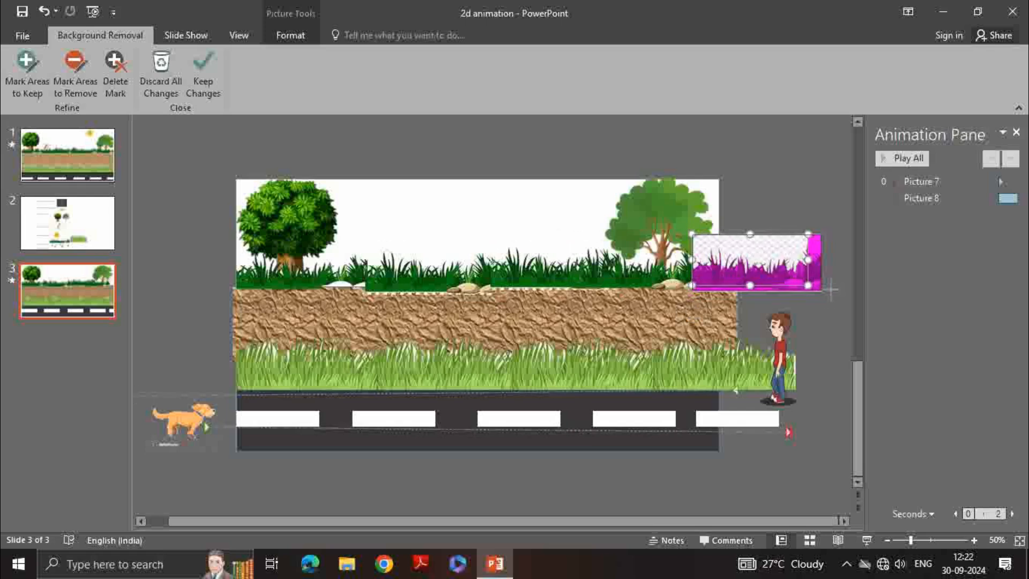
{"action": "left_click", "coordinate": [530, 225]}
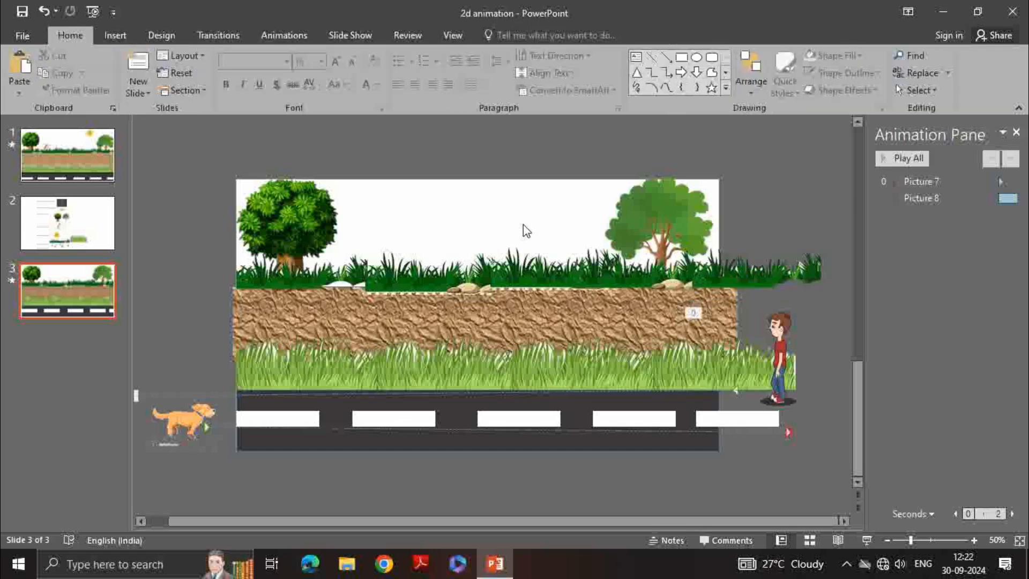
{"action": "left_click", "coordinate": [749, 284]}
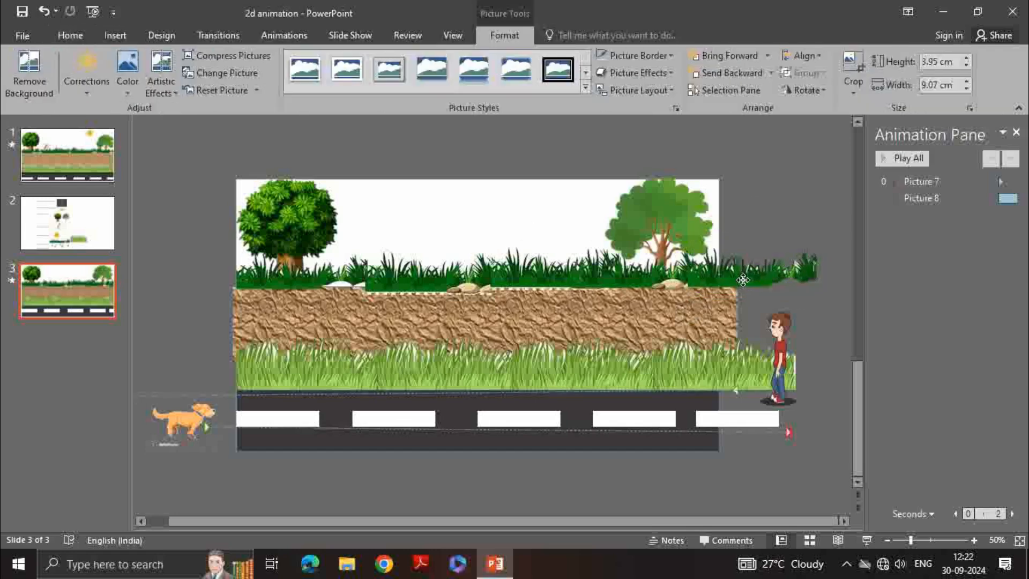
{"action": "left_click_drag", "start_coordinate": [743, 280], "coordinate": [742, 280]}
{"action": "left_click", "coordinate": [595, 236]}
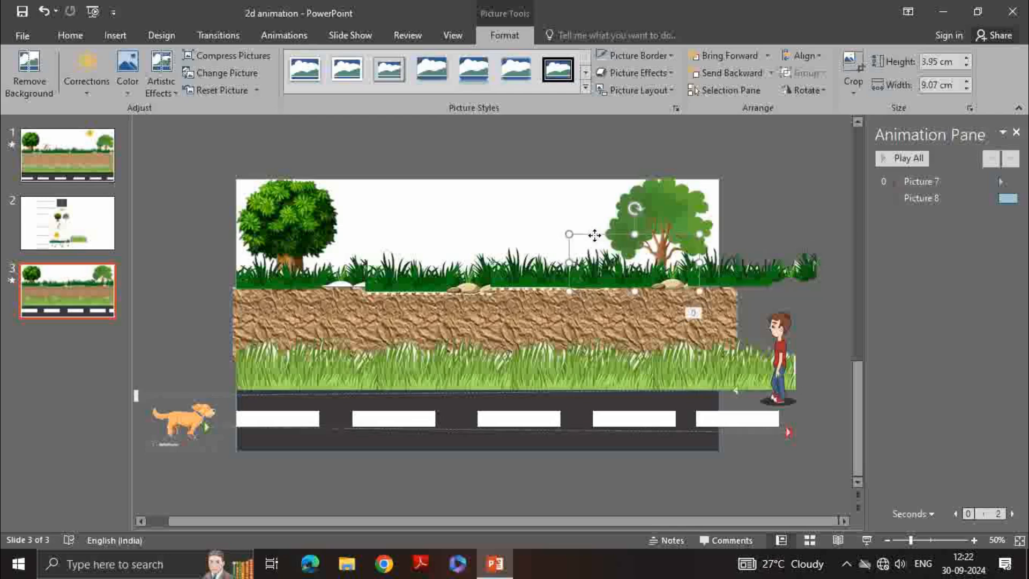
{"action": "left_click", "coordinate": [511, 236]}
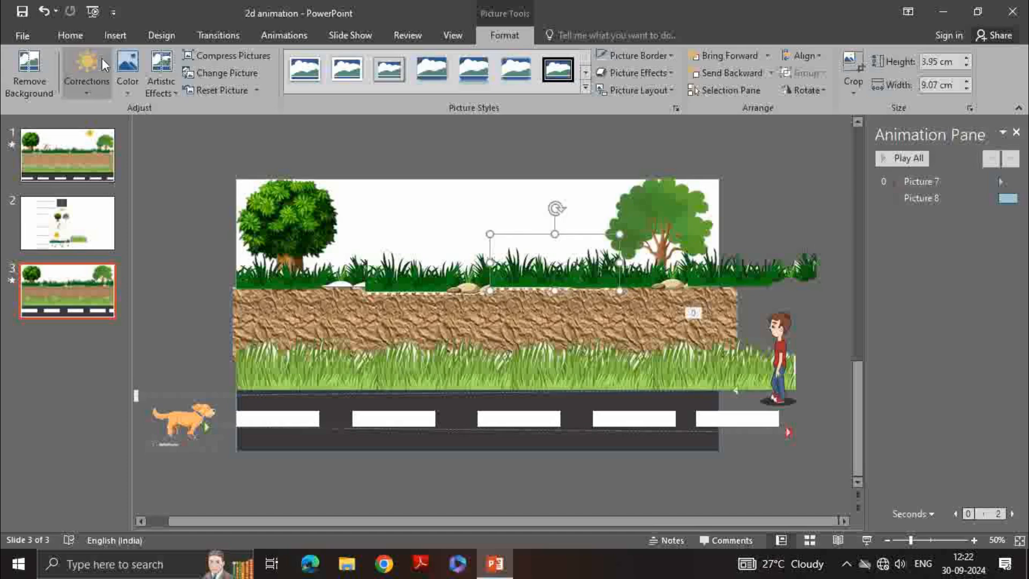
{"action": "left_click", "coordinate": [105, 36]}
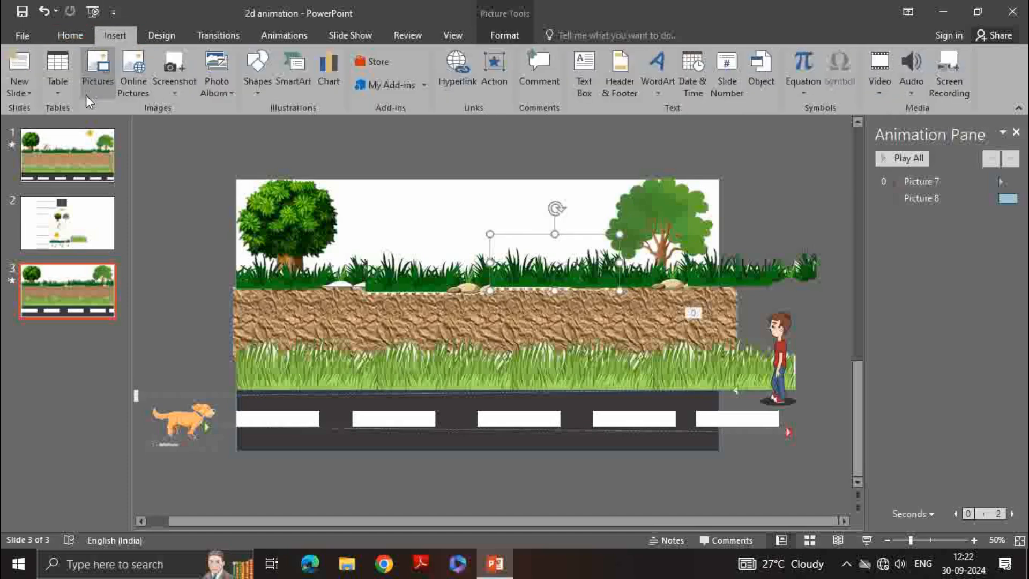
{"action": "left_click", "coordinate": [95, 75]}
{"action": "scroll", "coordinate": [367, 190], "scroll_direction": "down", "scroll_amount": 2}
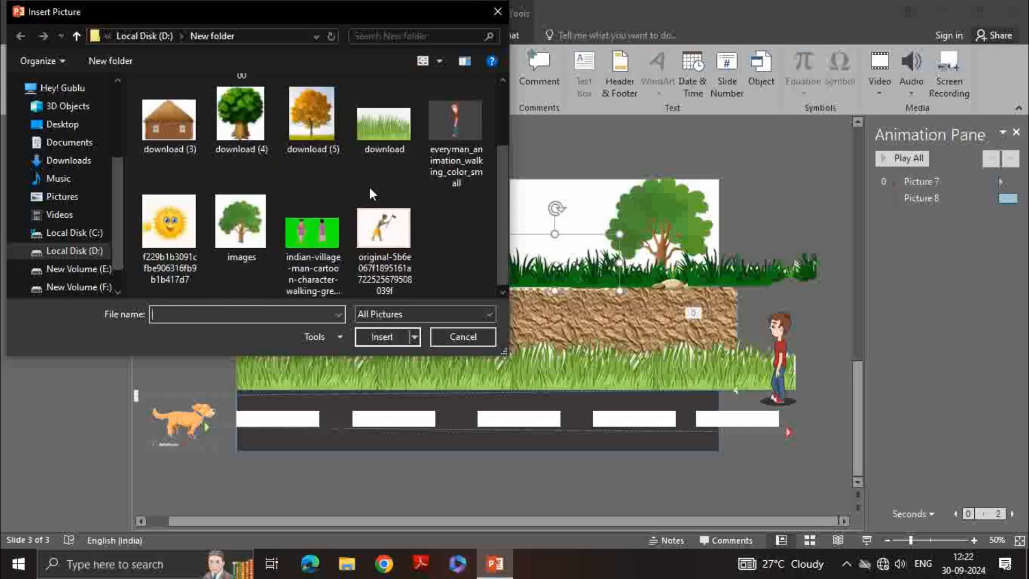
{"action": "left_click", "coordinate": [382, 238]}
{"action": "left_click", "coordinate": [383, 337]}
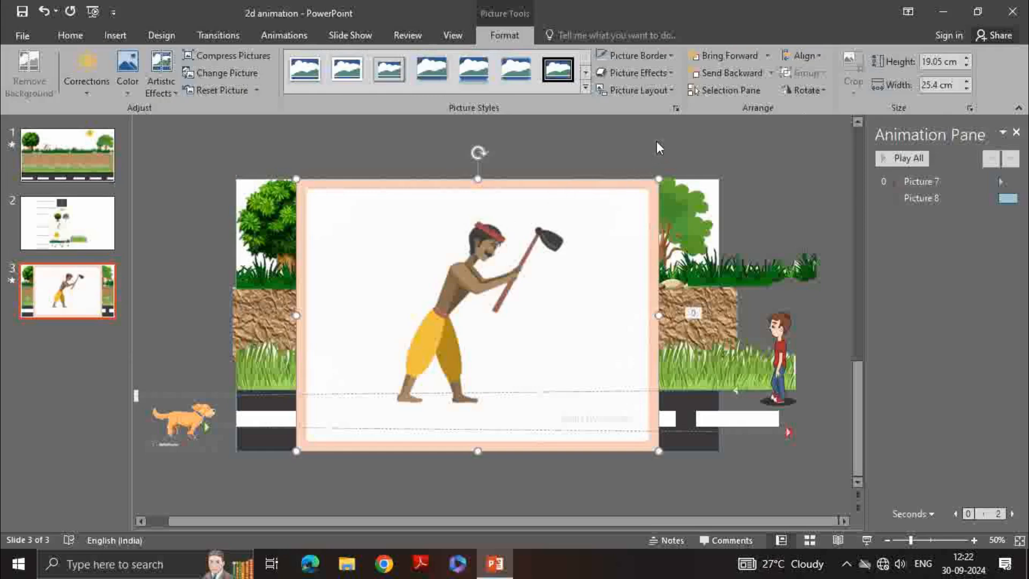
Apply an oval soft-edge picture style to the digging man picture and make its white background transparent
{"action": "left_click", "coordinate": [585, 86]}
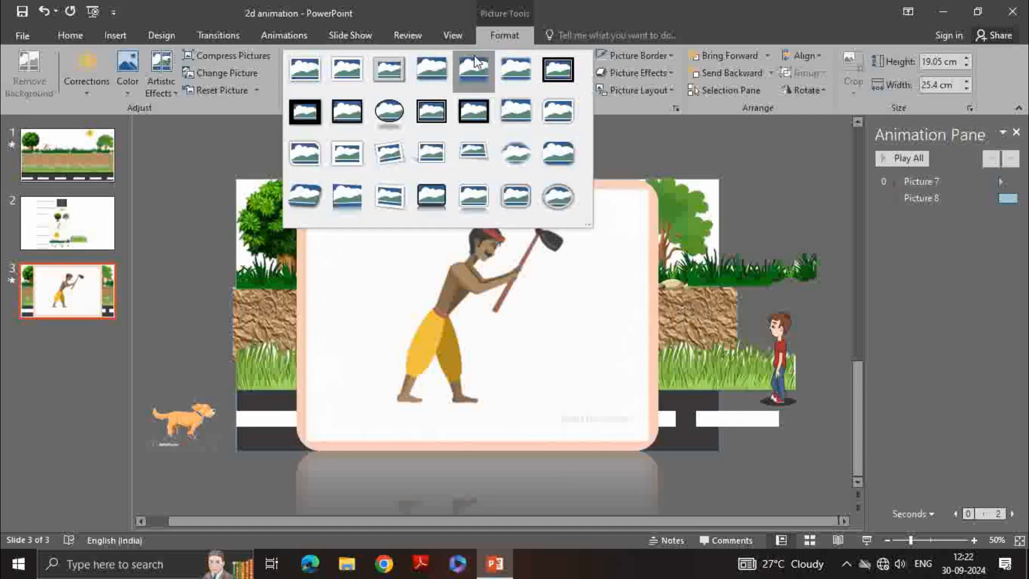
{"action": "left_click", "coordinate": [522, 153]}
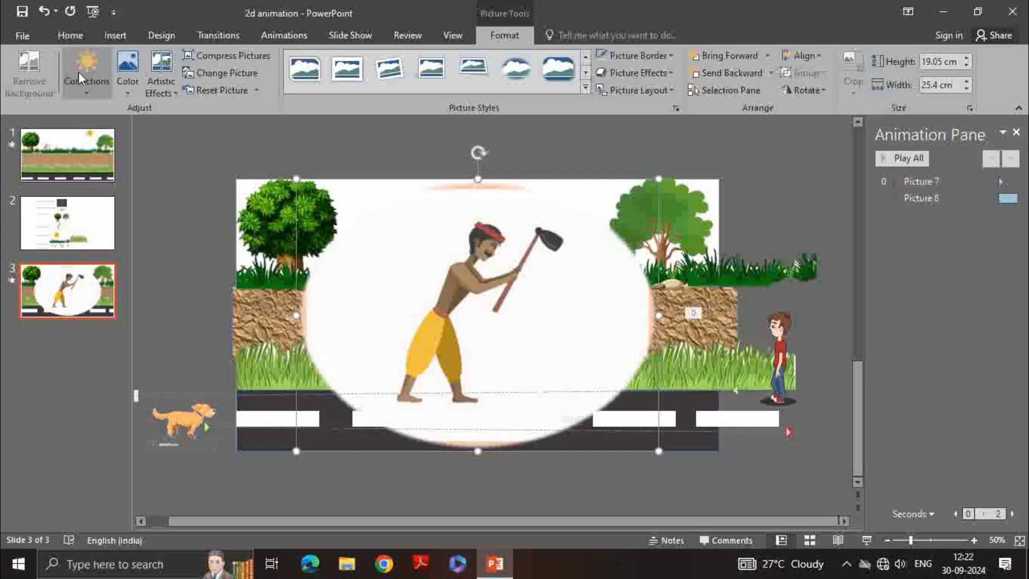
{"action": "left_click", "coordinate": [127, 72]}
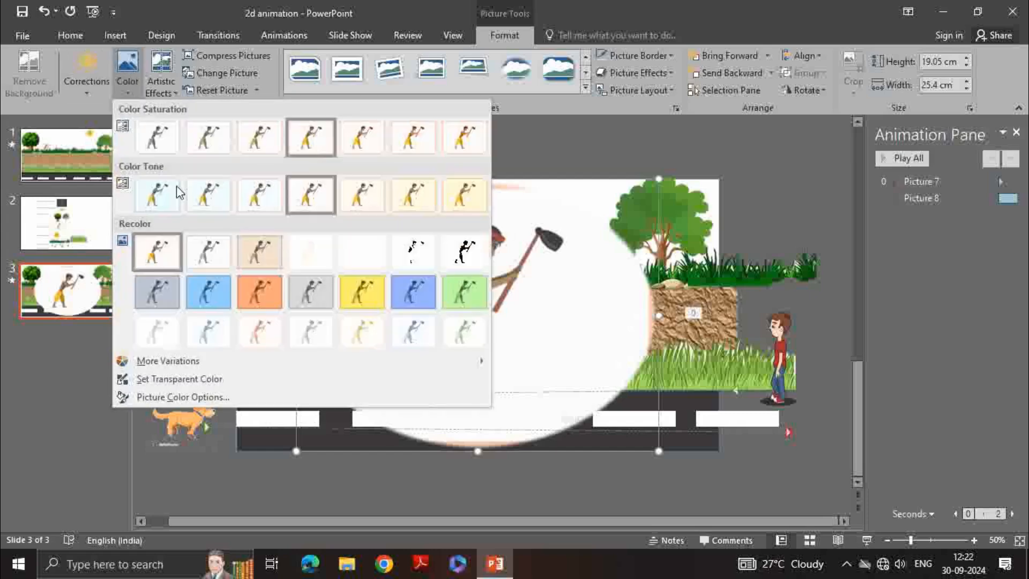
{"action": "left_click", "coordinate": [198, 381]}
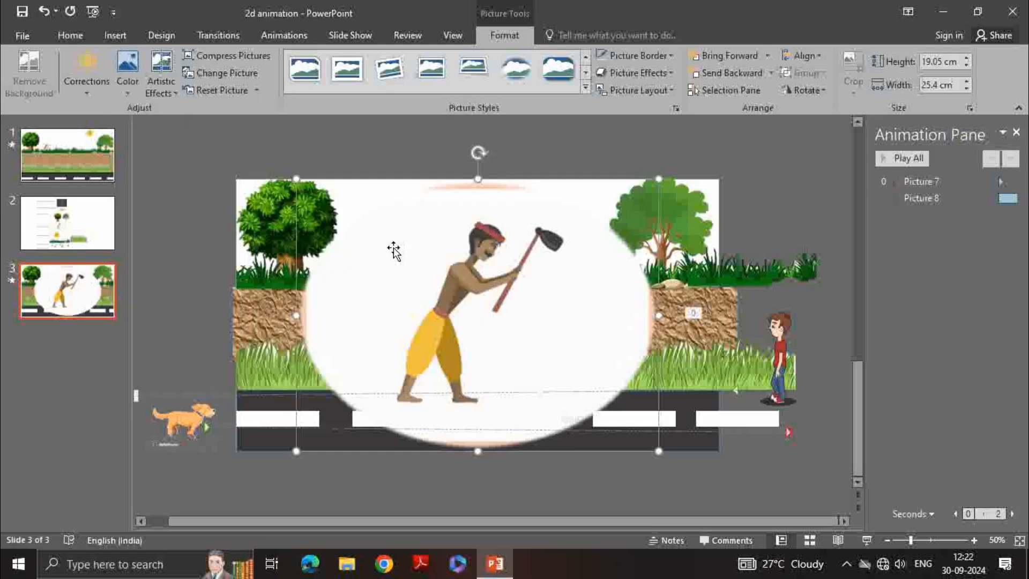
{"action": "left_click", "coordinate": [517, 232]}
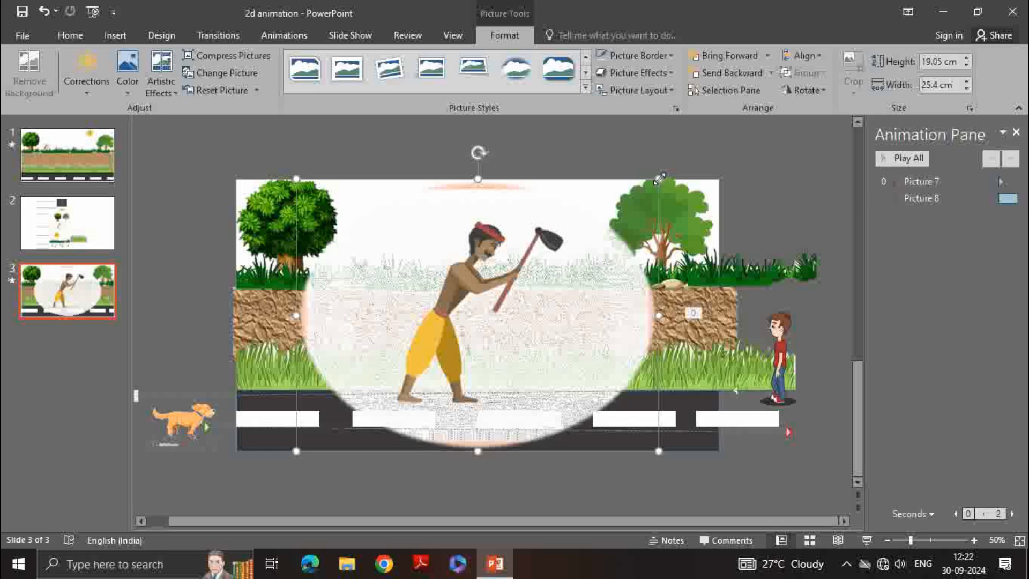
Shrink the digging man picture to about 10.7 cm by 14.27 cm, place it on the top grass, and send it behind the grass
{"action": "left_click_drag", "start_coordinate": [659, 178], "coordinate": [500, 298]}
{"action": "left_click_drag", "start_coordinate": [329, 368], "coordinate": [362, 250]}
{"action": "left_click", "coordinate": [727, 72]}
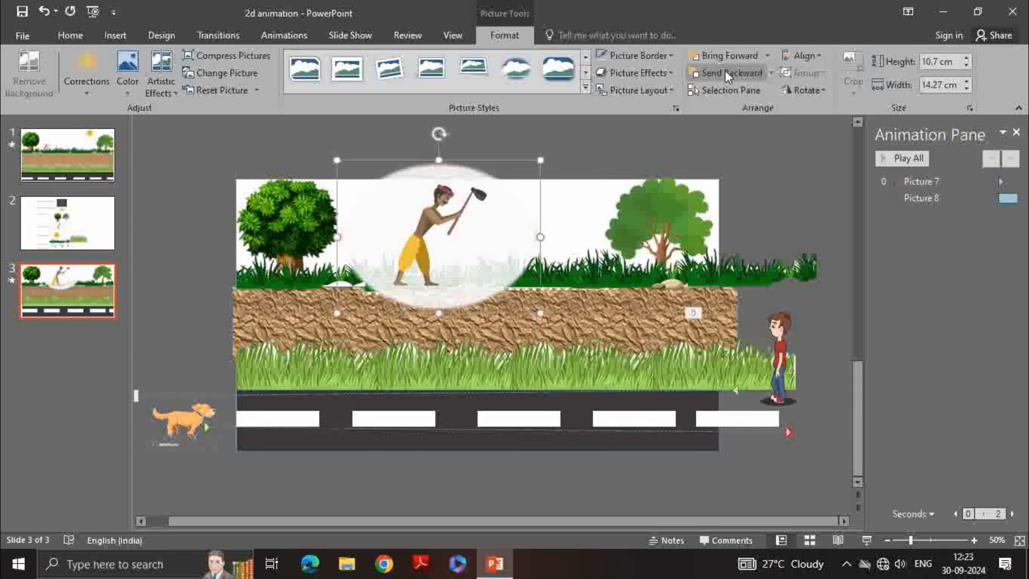
{"action": "left_click", "coordinate": [725, 72]}
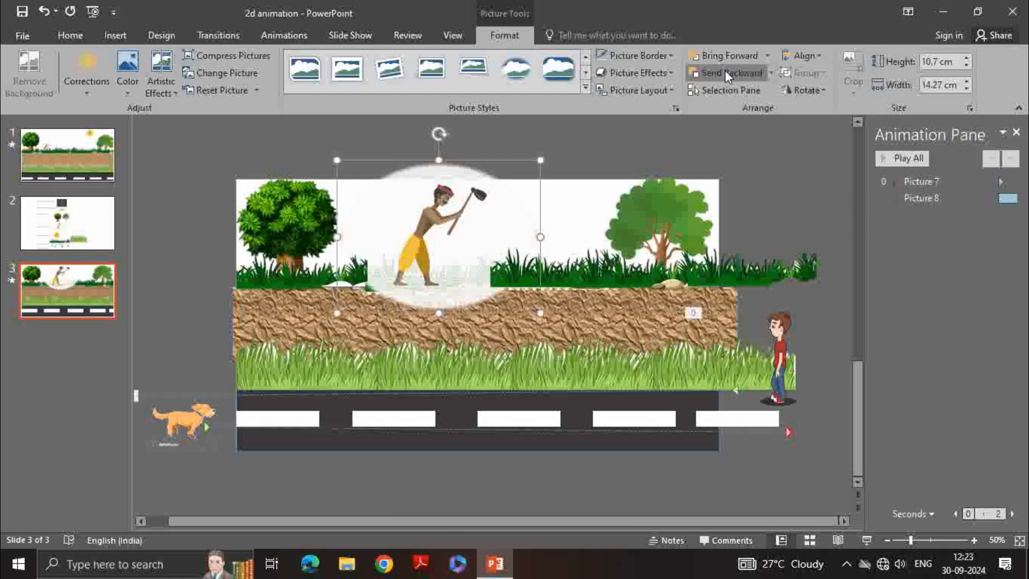
{"action": "left_click", "coordinate": [726, 73]}
{"action": "left_click", "coordinate": [726, 72]}
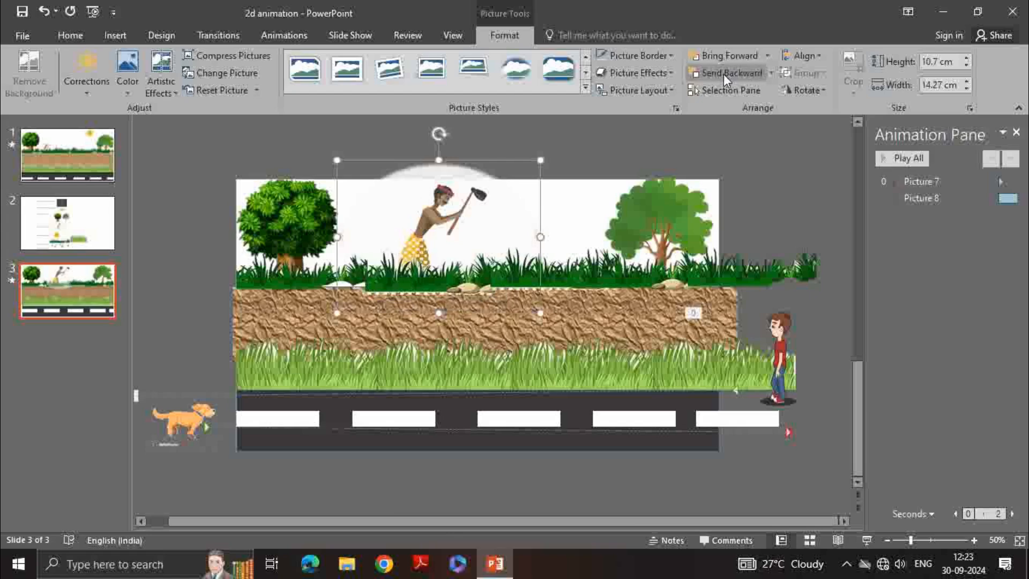
{"action": "left_click", "coordinate": [588, 156]}
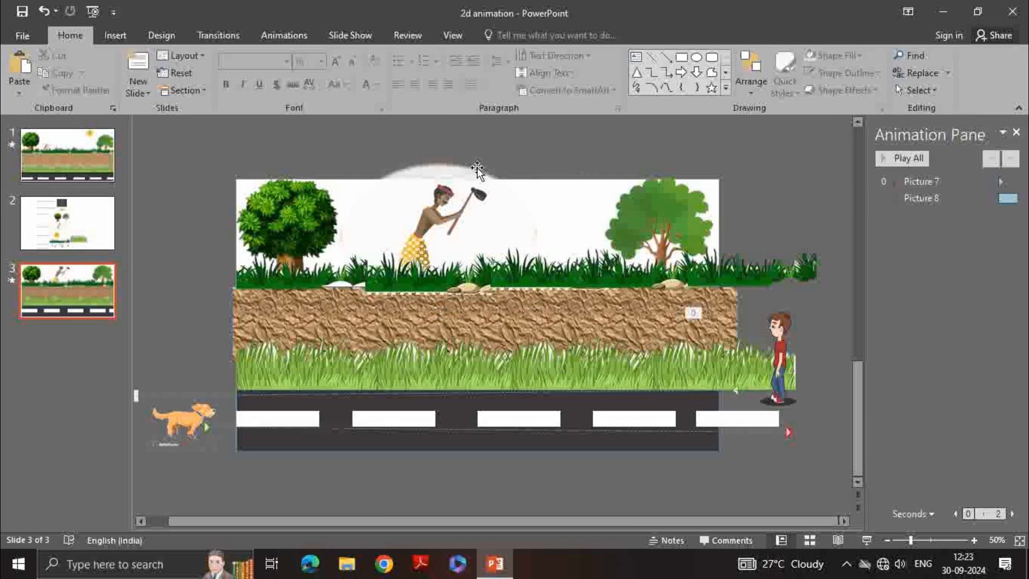
{"action": "left_click", "coordinate": [423, 257]}
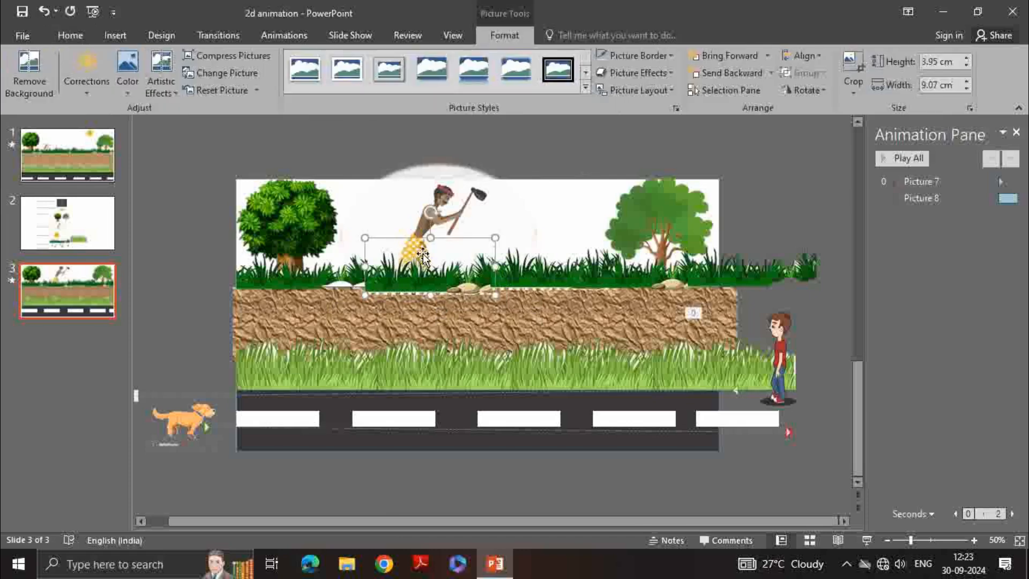
Remove the background of the small grass picture in front of the digging man, extending the removal area to its edges
{"action": "left_click", "coordinate": [33, 80]}
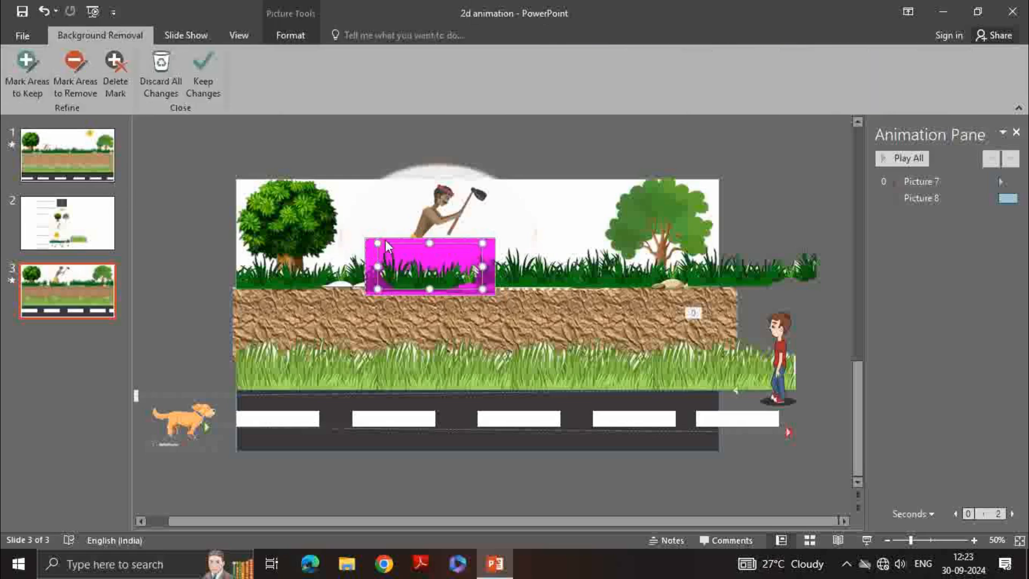
{"action": "left_click_drag", "start_coordinate": [379, 241], "coordinate": [365, 238]}
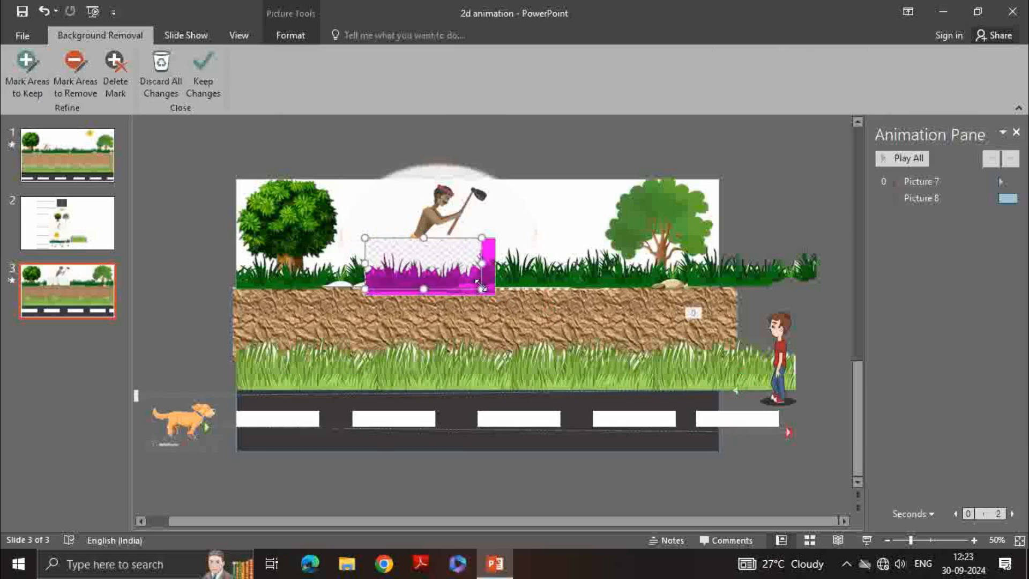
{"action": "left_click_drag", "start_coordinate": [482, 290], "coordinate": [499, 295]}
{"action": "left_click", "coordinate": [496, 235]}
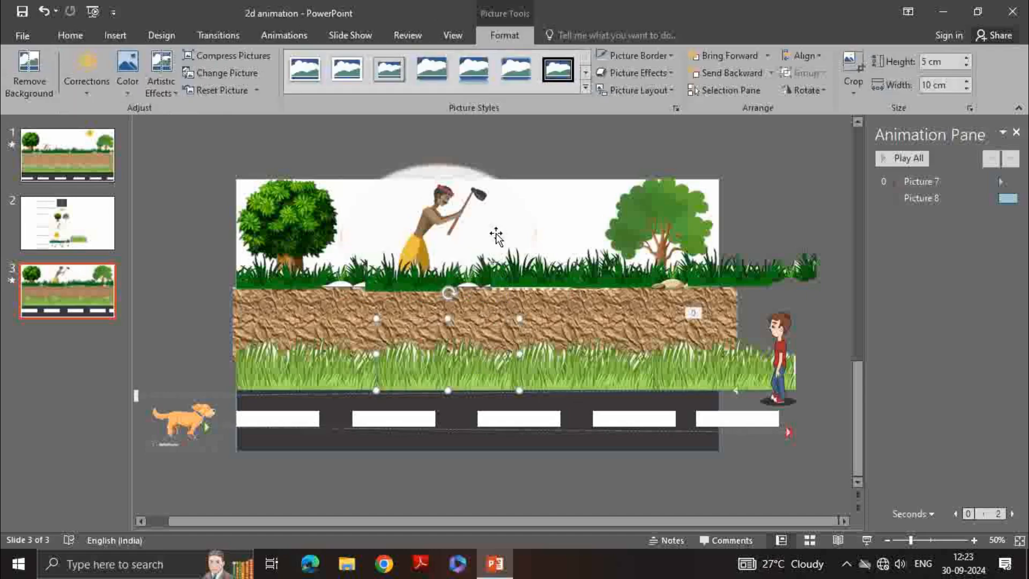
Shrink the digging man picture to about 9.39 cm by 12.52 cm
{"action": "left_click", "coordinate": [520, 218]}
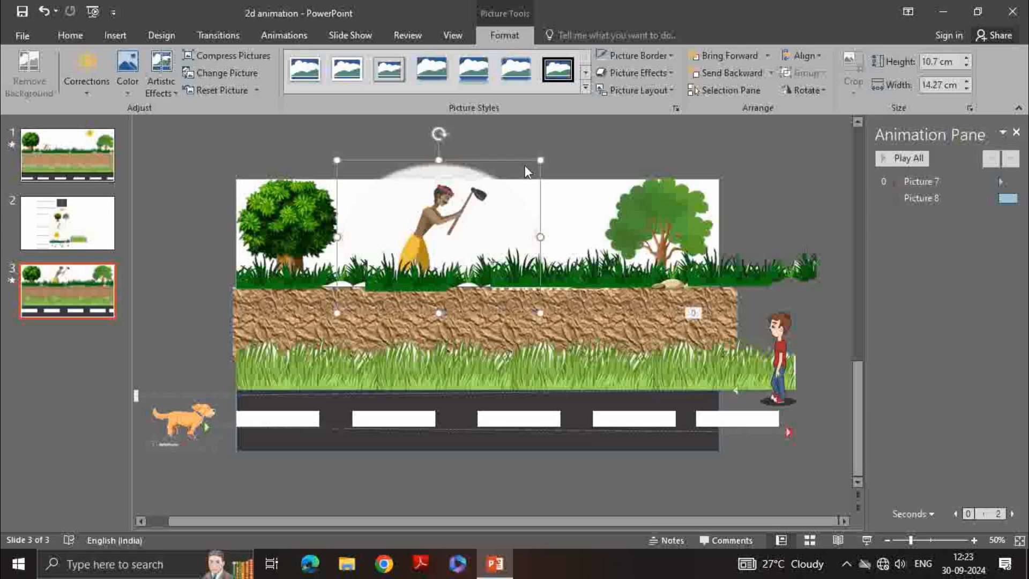
{"action": "left_click_drag", "start_coordinate": [540, 159], "coordinate": [516, 182]}
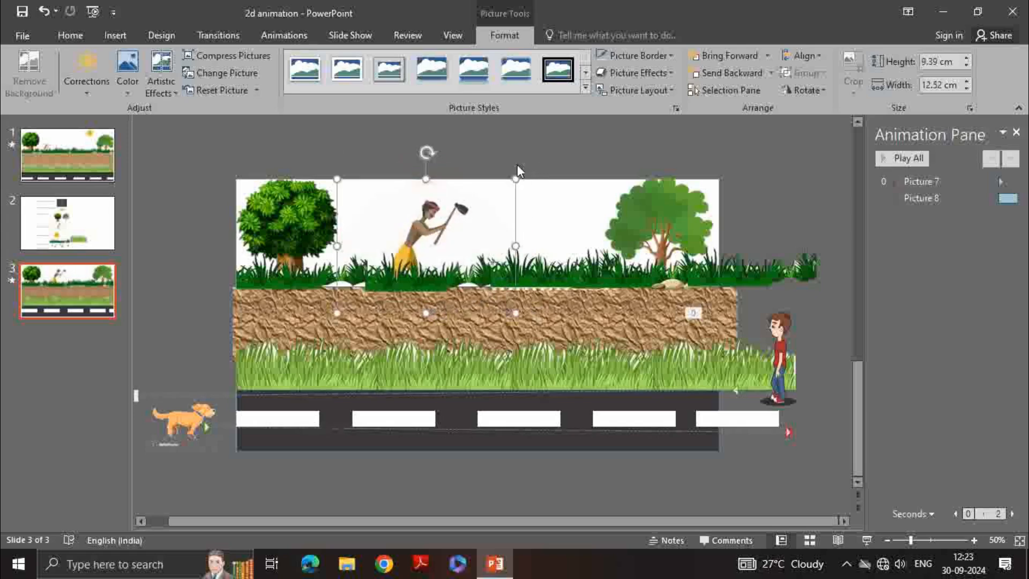
{"action": "left_click", "coordinate": [518, 142]}
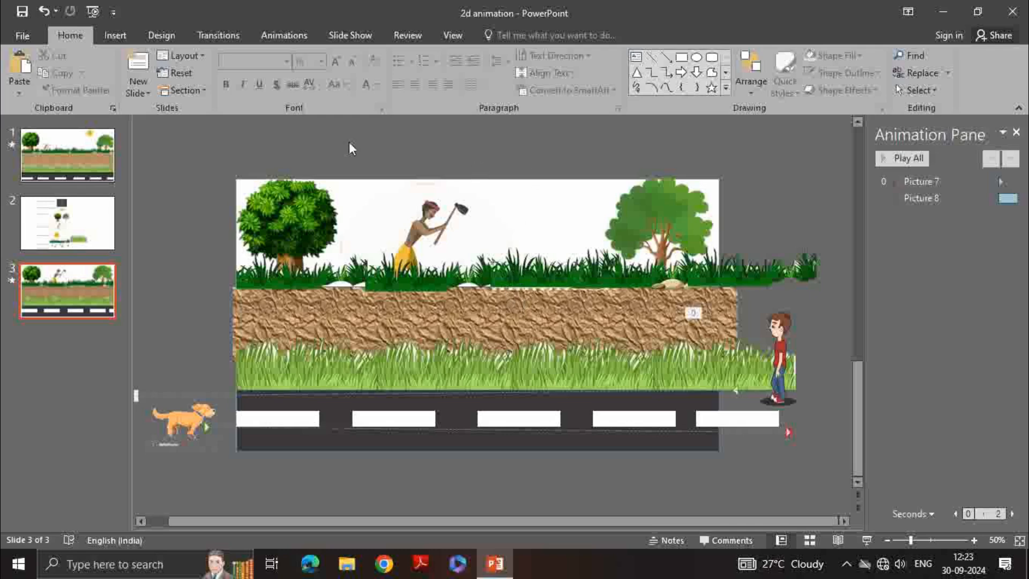
Insert the sun picture, file f229b1b3091cfbe906316fb9b1b417d7, onto the slide
{"action": "left_click", "coordinate": [106, 39]}
{"action": "left_click", "coordinate": [99, 67]}
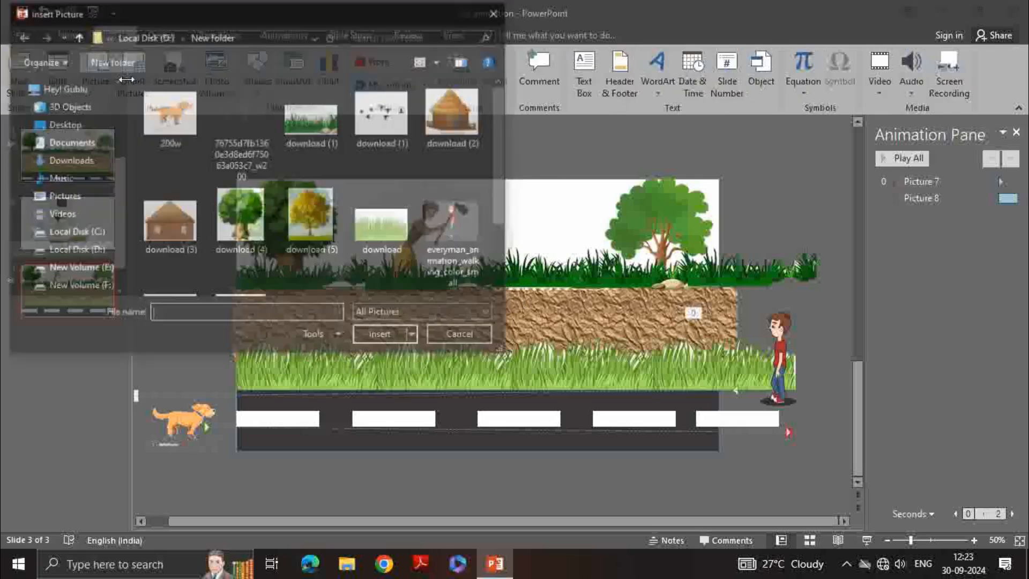
{"action": "scroll", "coordinate": [388, 179], "scroll_direction": "down", "scroll_amount": 1}
{"action": "scroll", "coordinate": [321, 225], "scroll_direction": "up", "scroll_amount": 1}
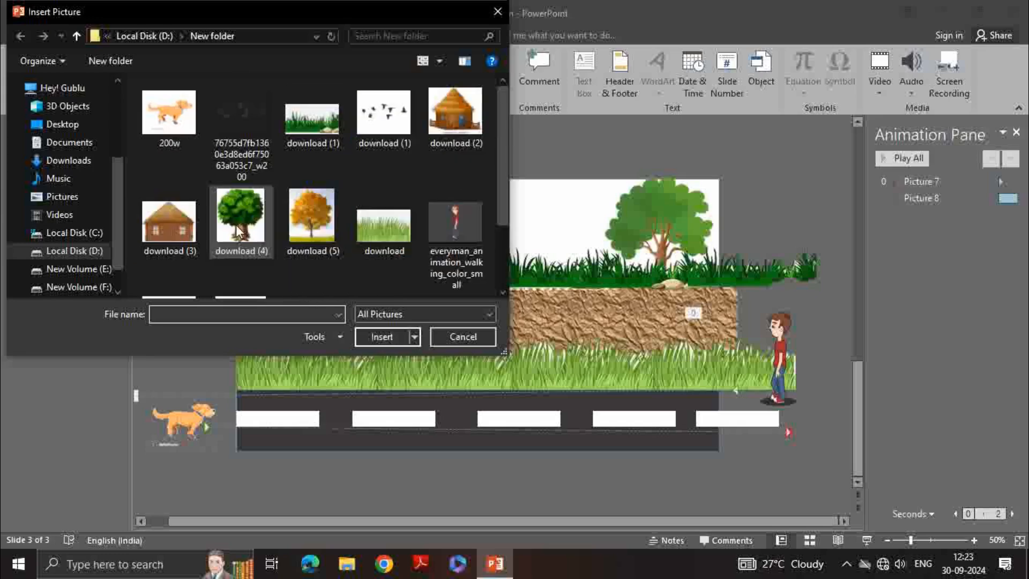
{"action": "scroll", "coordinate": [170, 225], "scroll_direction": "down", "scroll_amount": 1}
{"action": "left_click", "coordinate": [170, 225]}
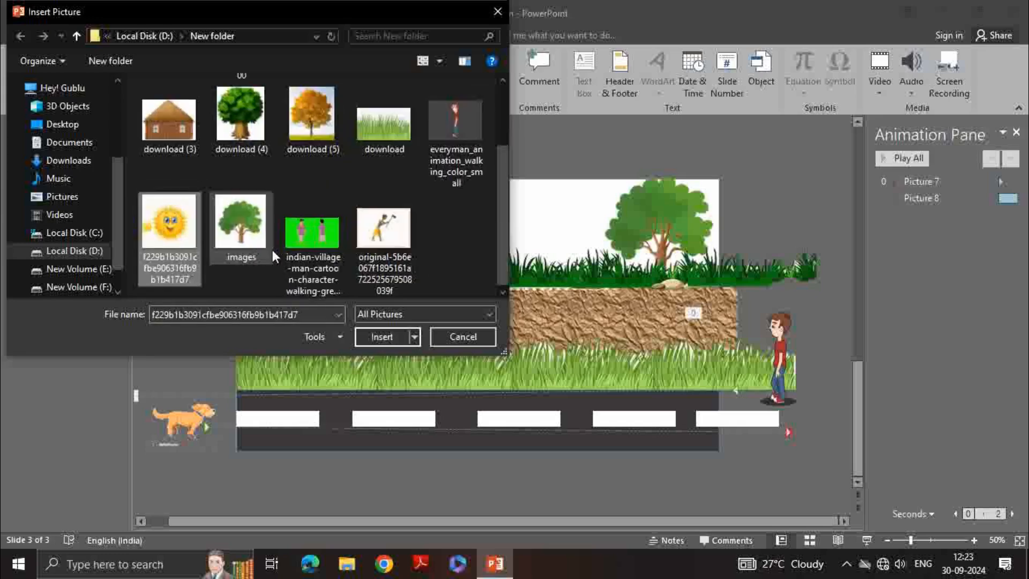
{"action": "left_click", "coordinate": [378, 336]}
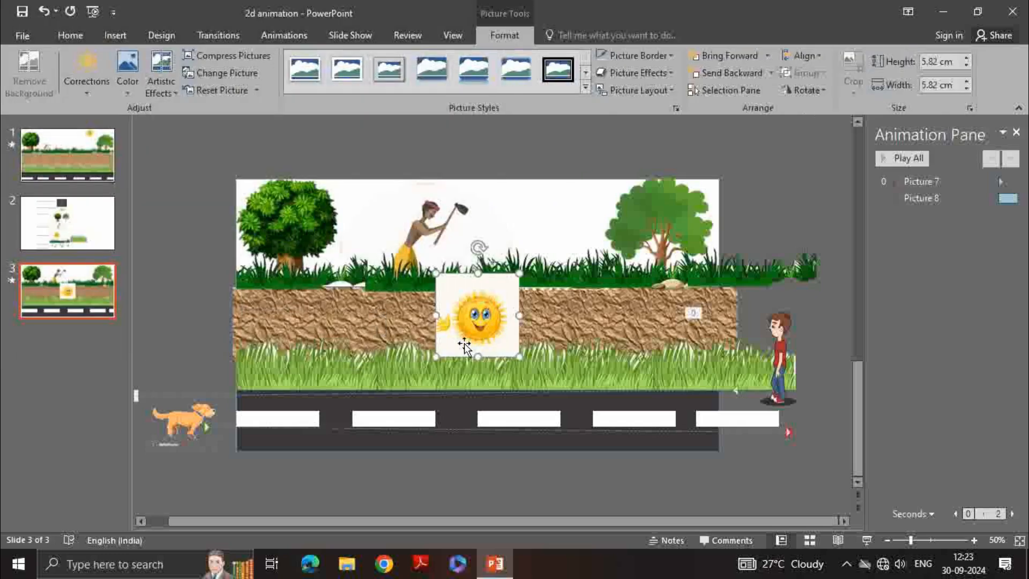
Make the sun picture's white background transparent
{"action": "left_click", "coordinate": [127, 72]}
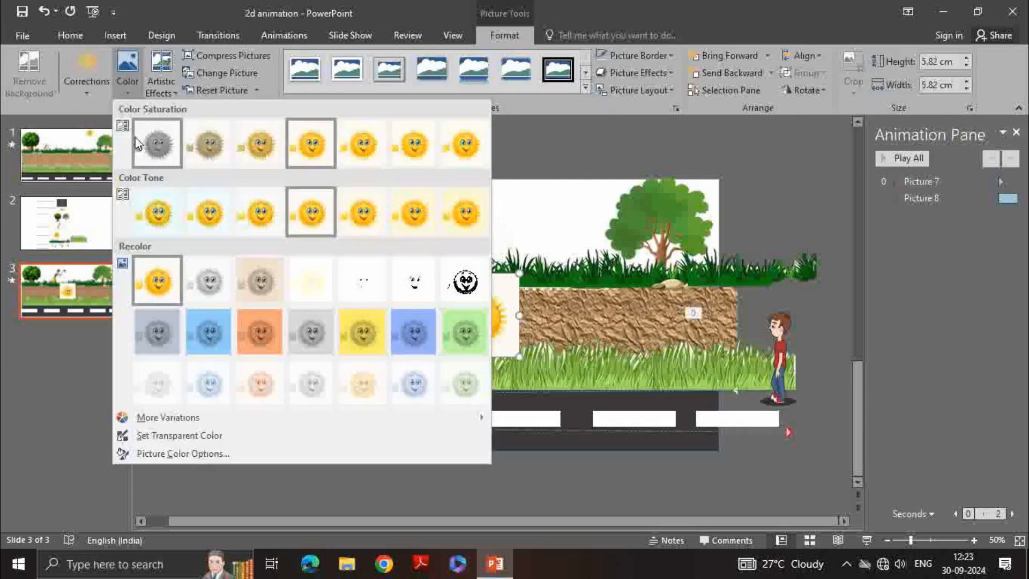
{"action": "left_click", "coordinate": [200, 434]}
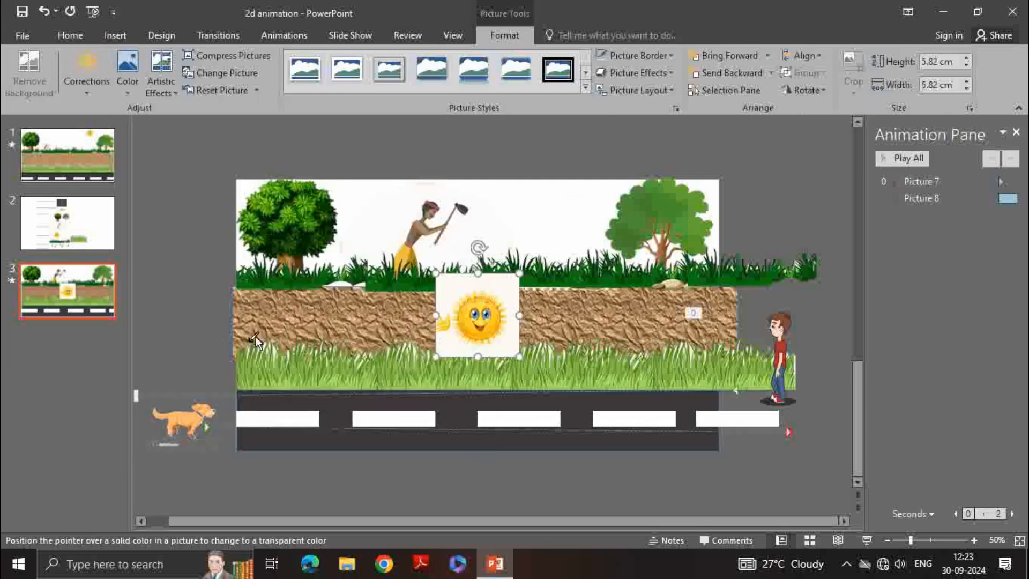
{"action": "left_click", "coordinate": [502, 284]}
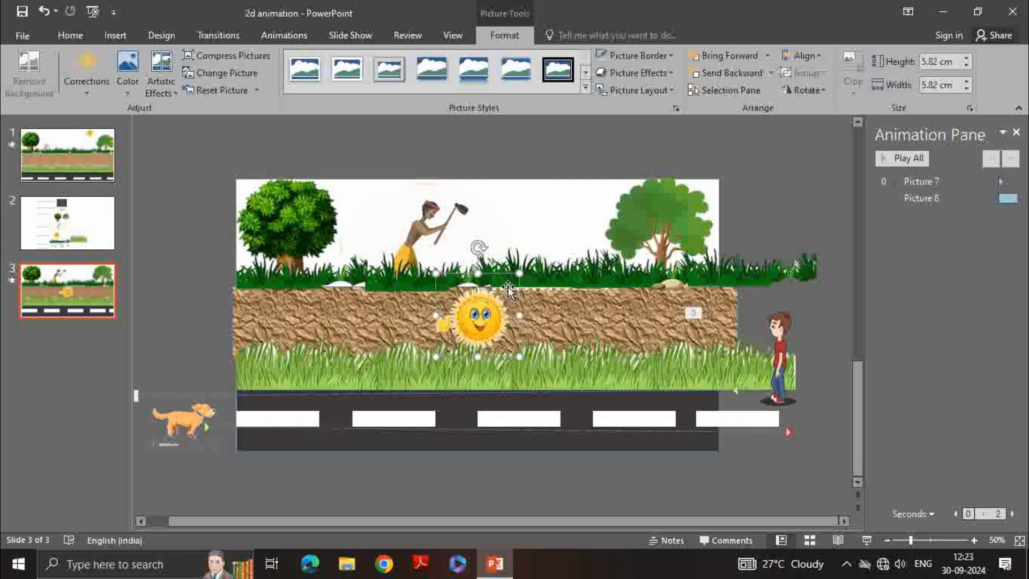
Move the sun into the sky between the farmer and the right tree, resizing it to about 4.13 cm square
{"action": "left_click_drag", "start_coordinate": [519, 274], "coordinate": [528, 265]}
{"action": "left_click_drag", "start_coordinate": [482, 313], "coordinate": [544, 199]}
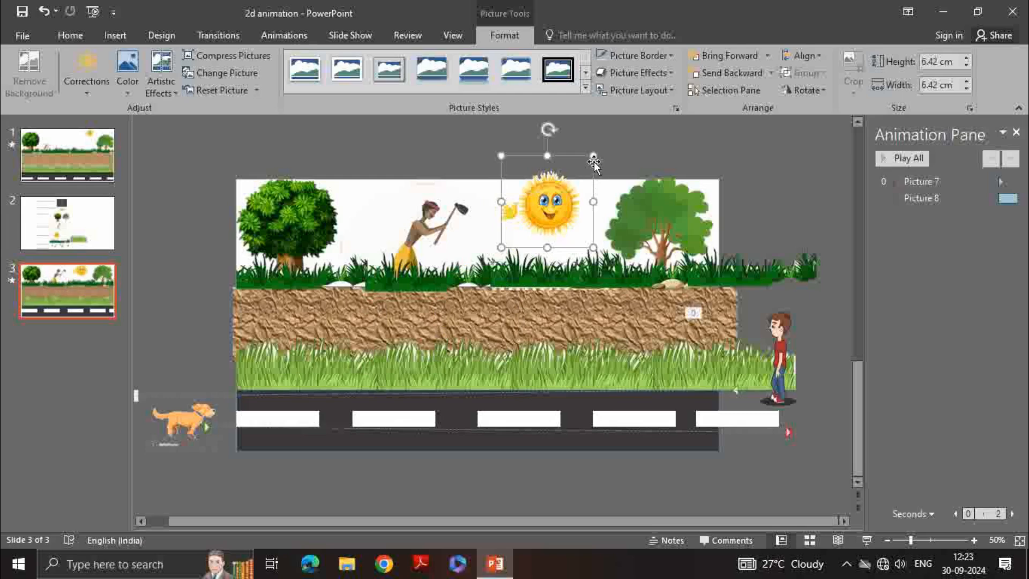
{"action": "left_click_drag", "start_coordinate": [592, 154], "coordinate": [560, 188]}
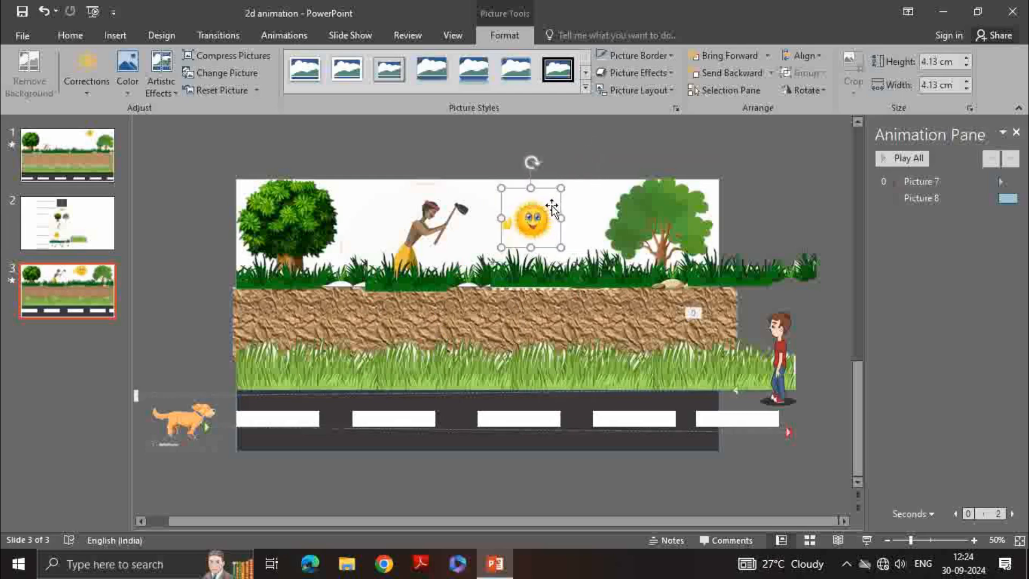
{"action": "left_click_drag", "start_coordinate": [519, 218], "coordinate": [540, 206]}
{"action": "left_click", "coordinate": [477, 154]}
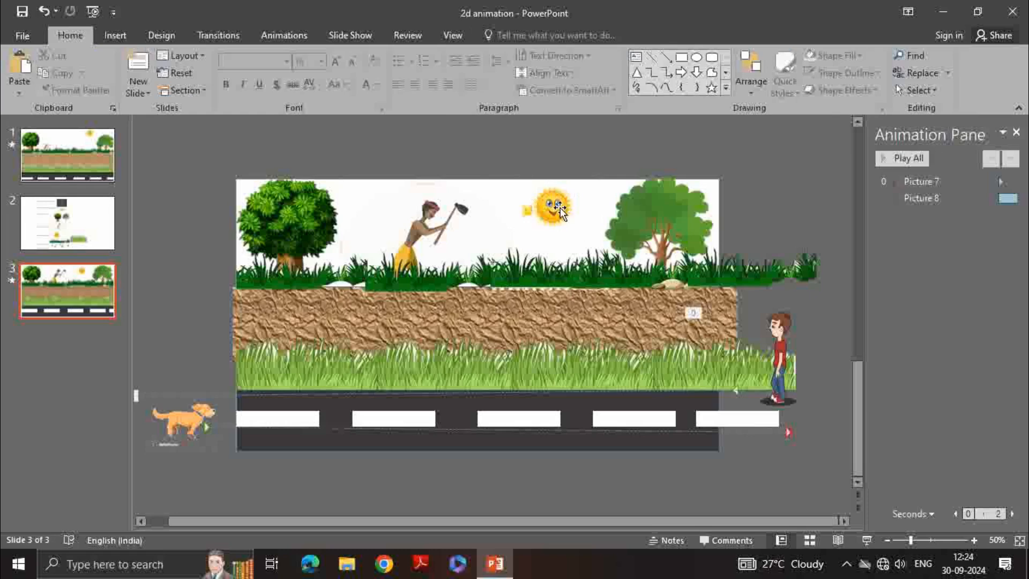
{"action": "left_click_drag", "start_coordinate": [560, 208], "coordinate": [558, 202]}
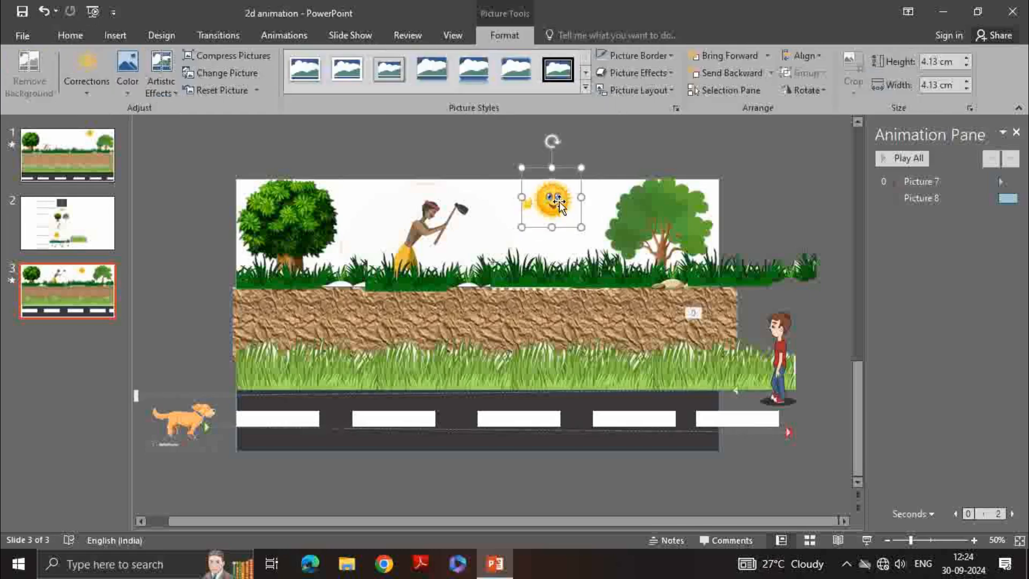
{"action": "left_click", "coordinate": [419, 151]}
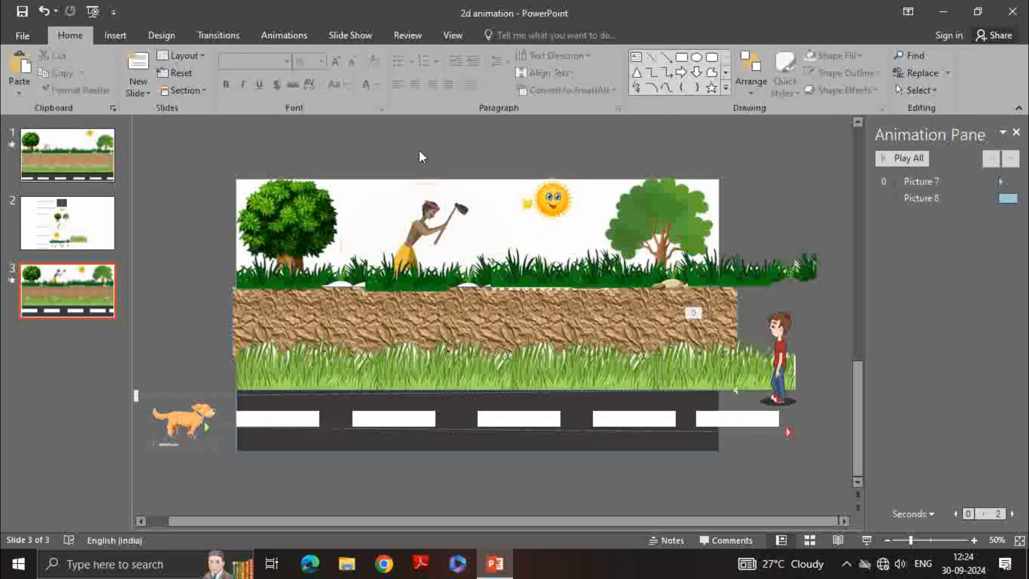
Shrink the digging man picture to about 6.39 cm by 8.51 cm and reposition it on the top grass
{"action": "left_click", "coordinate": [420, 226]}
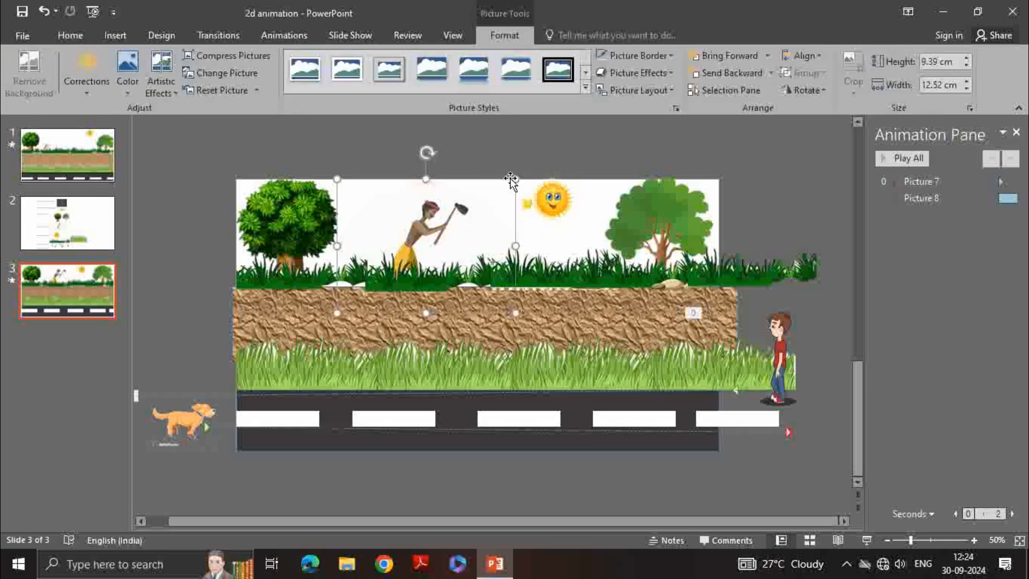
{"action": "left_click_drag", "start_coordinate": [516, 179], "coordinate": [459, 221]}
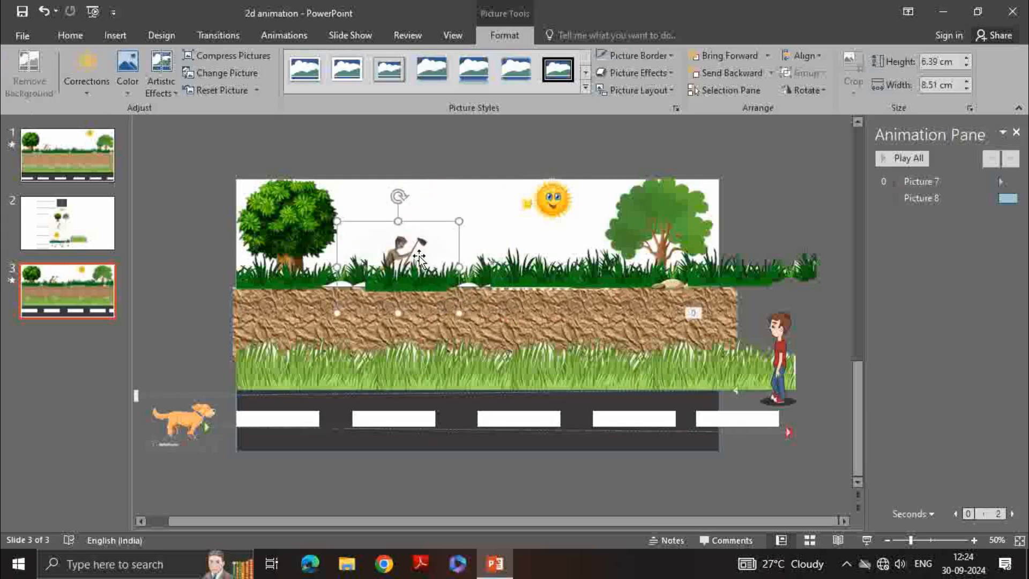
{"action": "left_click_drag", "start_coordinate": [419, 247], "coordinate": [404, 232]}
{"action": "left_click", "coordinate": [396, 228]}
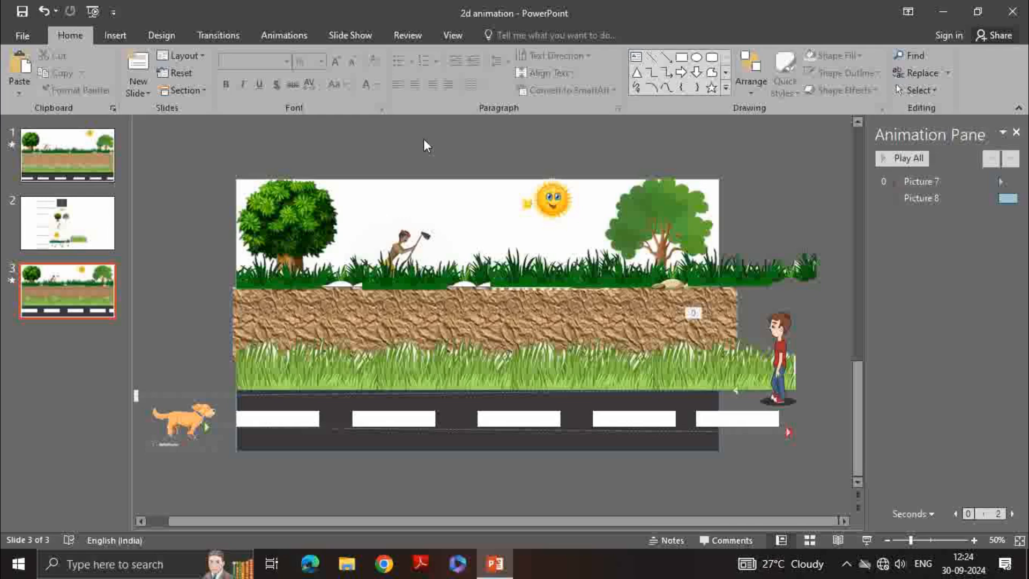
Insert the flock of birds picture, file 76755d7fb1360e3d8ed6f75063a053c7_w200, onto the slide
{"action": "left_click", "coordinate": [116, 35]}
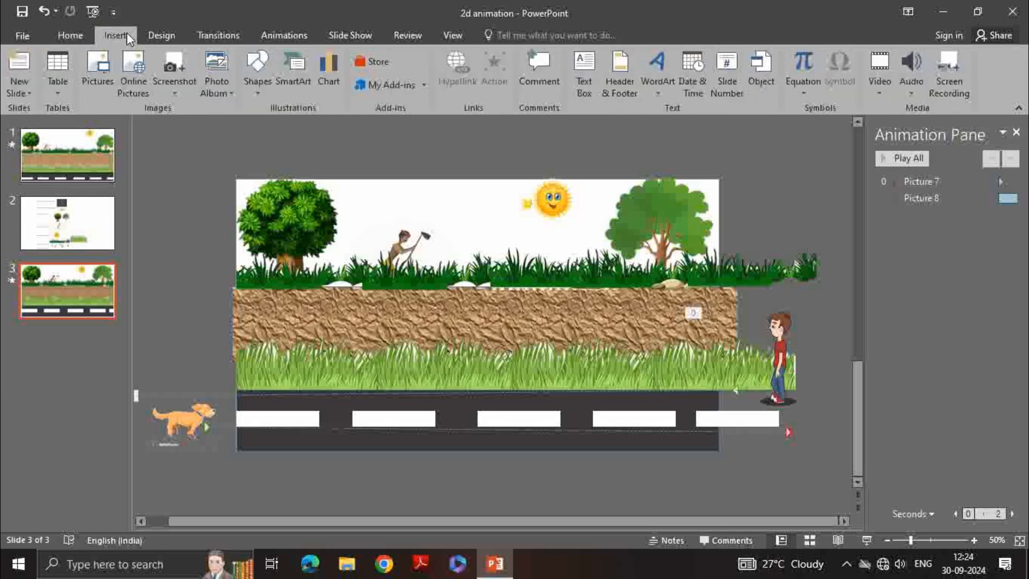
{"action": "left_click", "coordinate": [97, 72]}
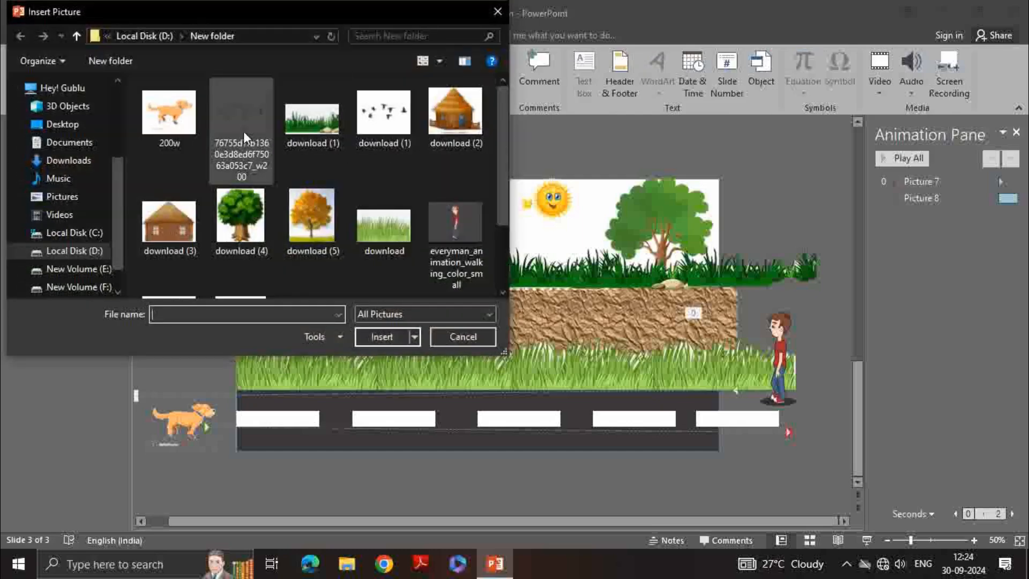
{"action": "left_click", "coordinate": [245, 127]}
{"action": "left_click", "coordinate": [375, 336]}
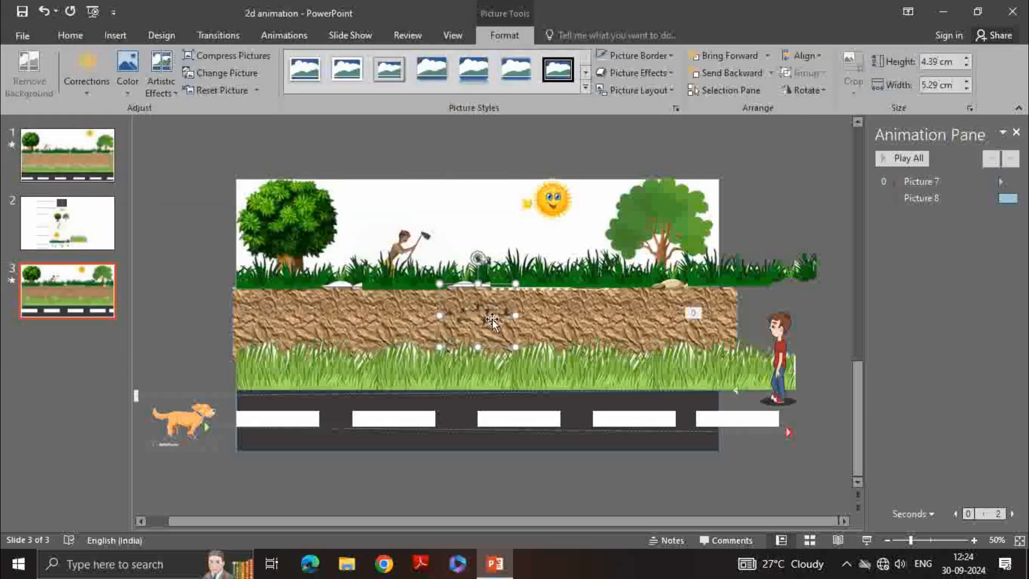
Place the birds picture at the sky's right edge, partly off the slide, sized about 6 cm by 7.23 cm
{"action": "left_click_drag", "start_coordinate": [492, 320], "coordinate": [771, 215]}
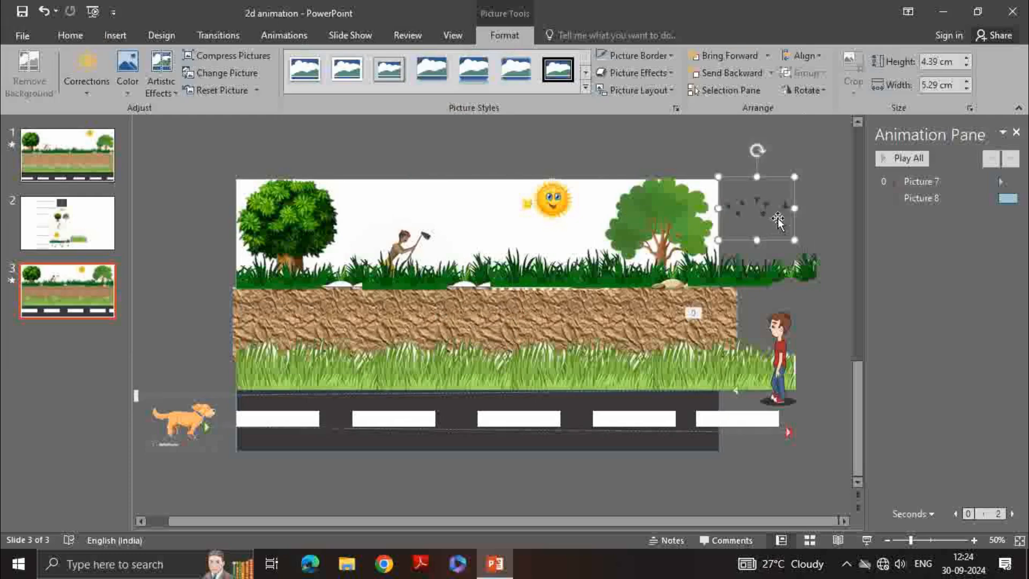
{"action": "left_click_drag", "start_coordinate": [720, 238], "coordinate": [678, 273]}
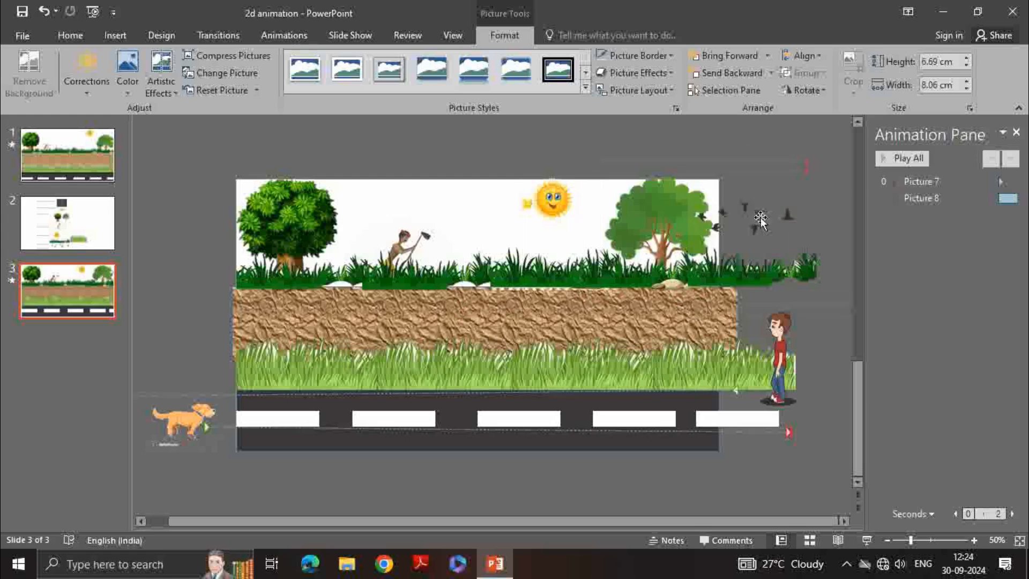
{"action": "left_click_drag", "start_coordinate": [761, 217], "coordinate": [761, 216]}
{"action": "left_click_drag", "start_coordinate": [799, 175], "coordinate": [787, 195]}
{"action": "left_click_drag", "start_coordinate": [745, 226], "coordinate": [771, 213]}
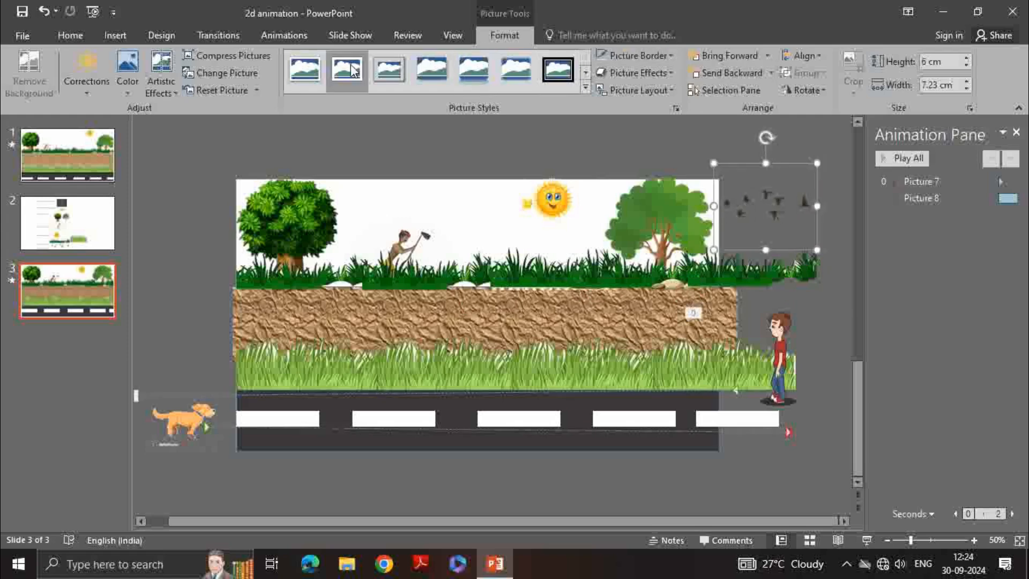
Add a custom motion path that flies the birds leftward across the sky to beyond the slide's left edge
{"action": "left_click", "coordinate": [303, 36]}
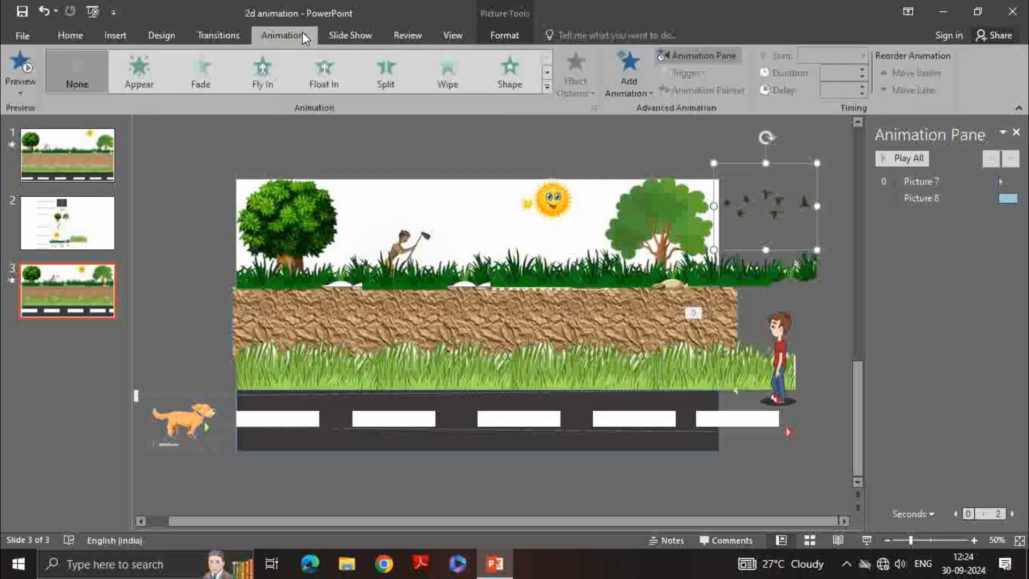
{"action": "left_click", "coordinate": [635, 59]}
{"action": "scroll", "coordinate": [654, 365], "scroll_direction": "down", "scroll_amount": 5}
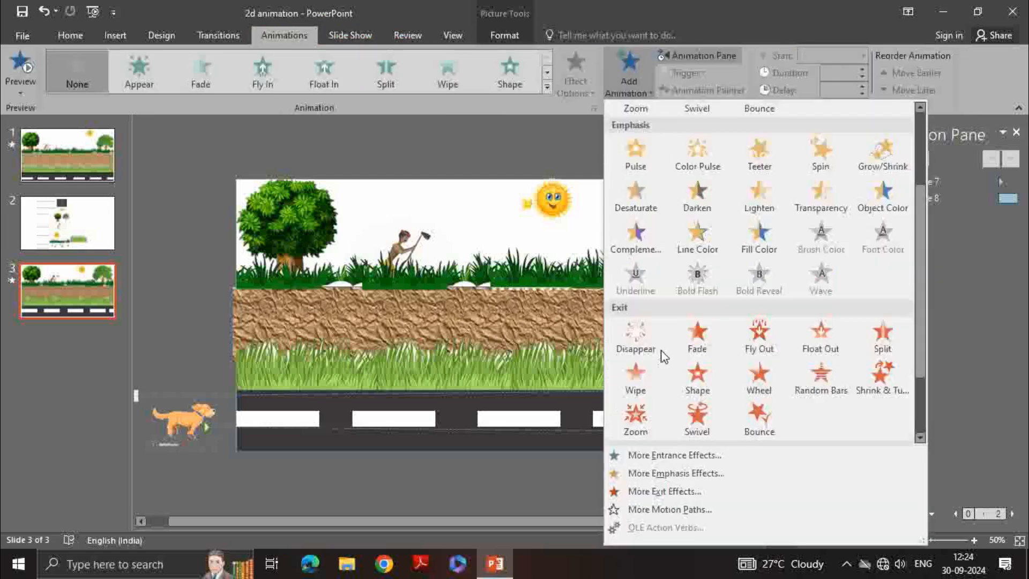
{"action": "left_click", "coordinate": [630, 414]}
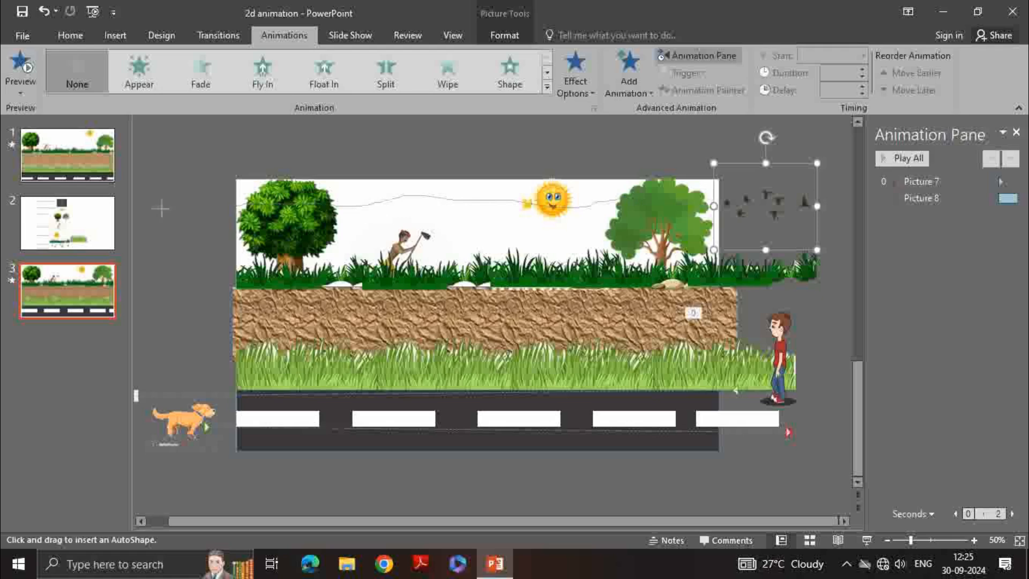
{"action": "double_click", "coordinate": [144, 207]}
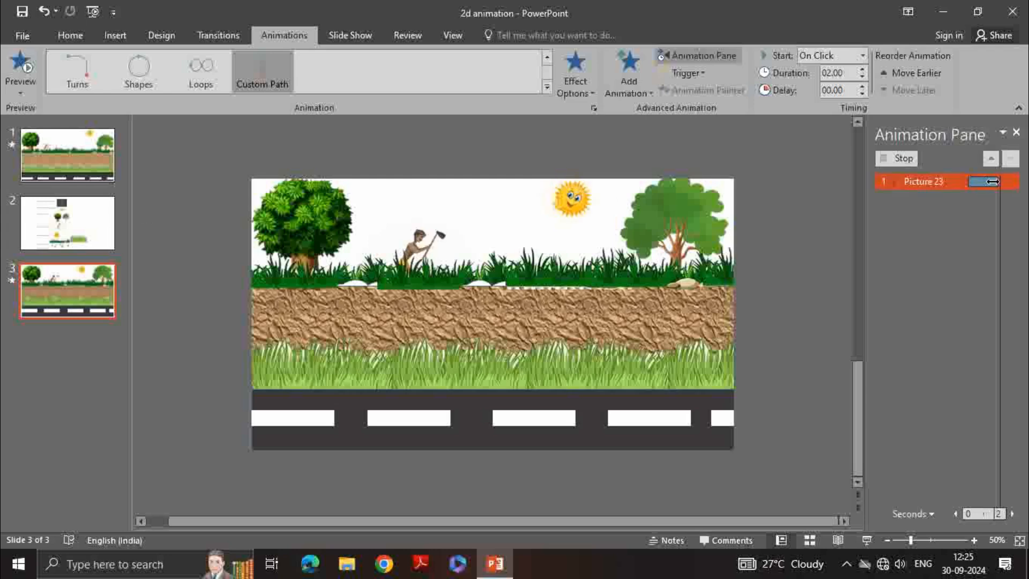
Open the birds motion path's effect options and reduce its smooth start
{"action": "left_click", "coordinate": [1010, 215]}
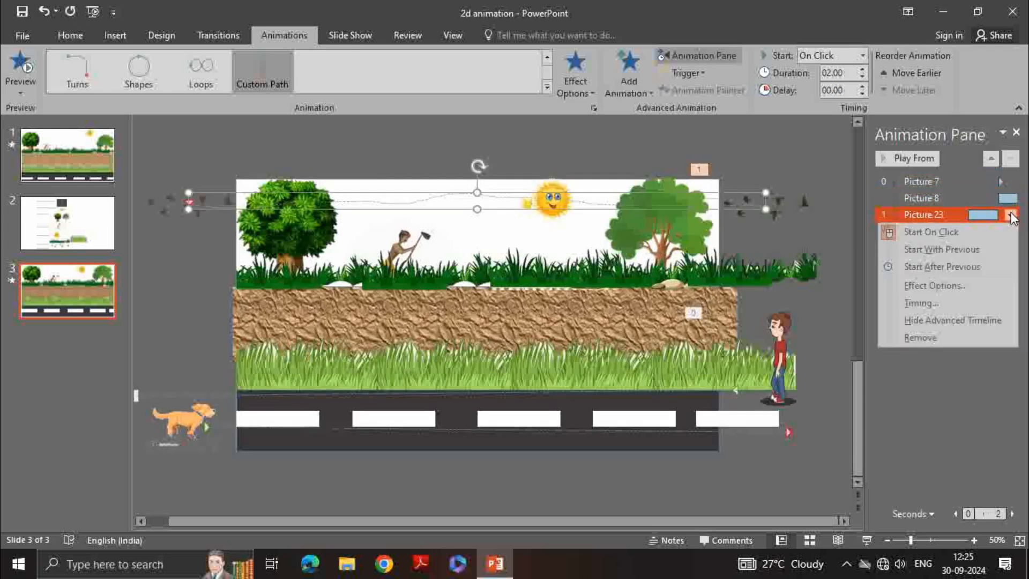
{"action": "left_click", "coordinate": [921, 303]}
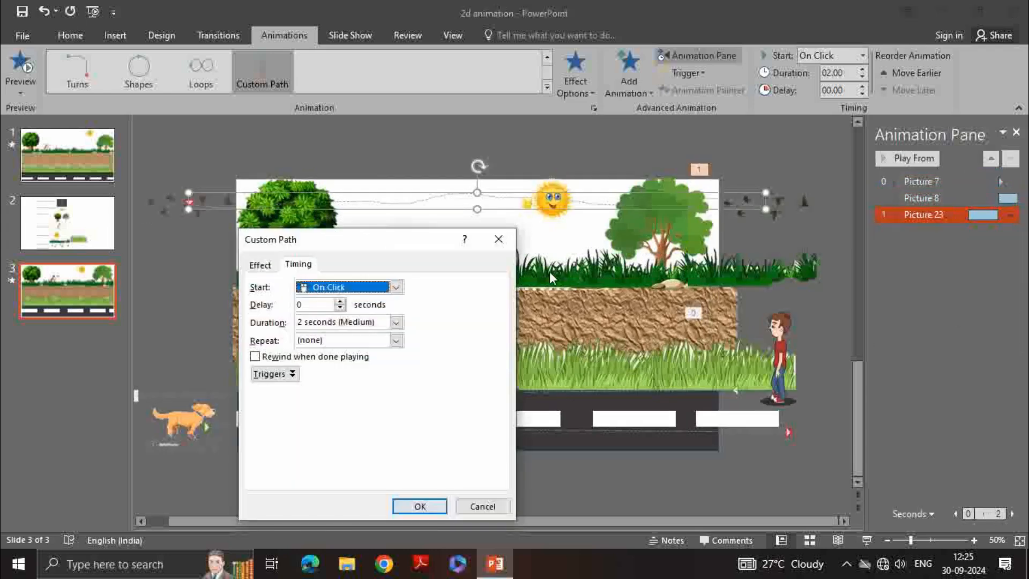
{"action": "left_click", "coordinate": [259, 266]}
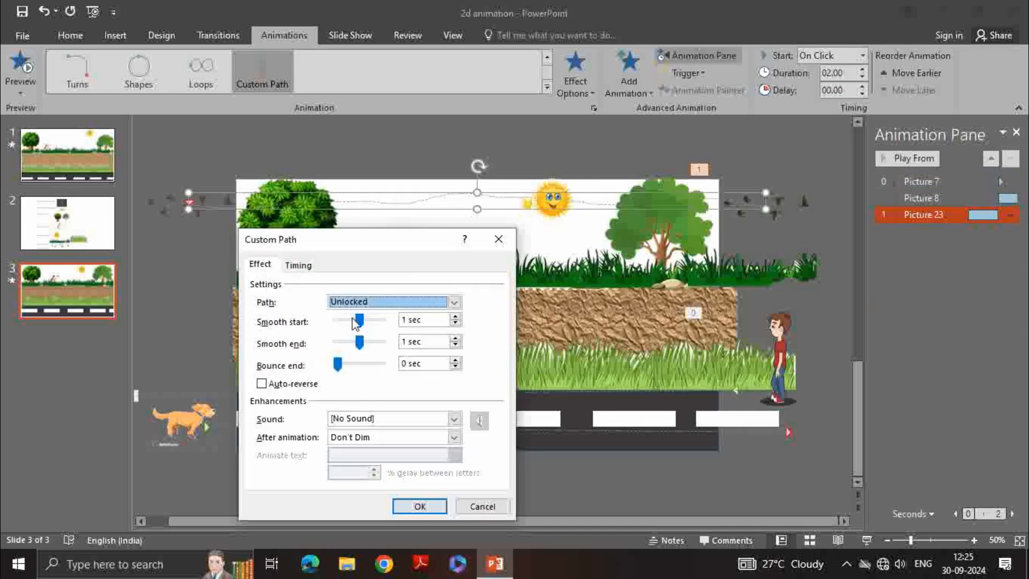
{"action": "left_click_drag", "start_coordinate": [354, 323], "coordinate": [326, 347]}
Set the birds animation to start With Previous, with a 1 second delay, repeating Until End of Slide
{"action": "left_click", "coordinate": [298, 265]}
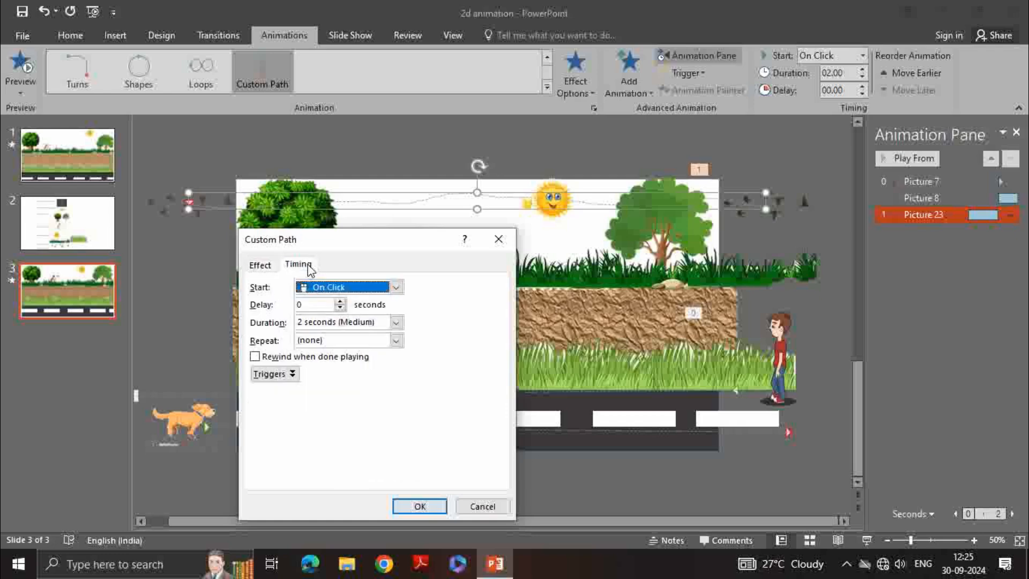
{"action": "left_click", "coordinate": [401, 290]}
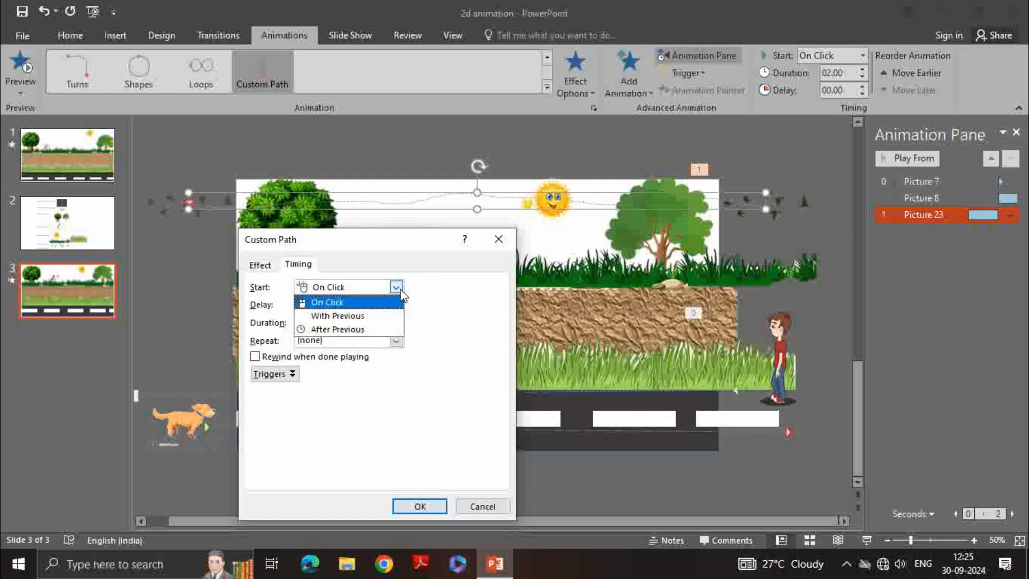
{"action": "left_click", "coordinate": [364, 314]}
{"action": "left_click", "coordinate": [324, 305]}
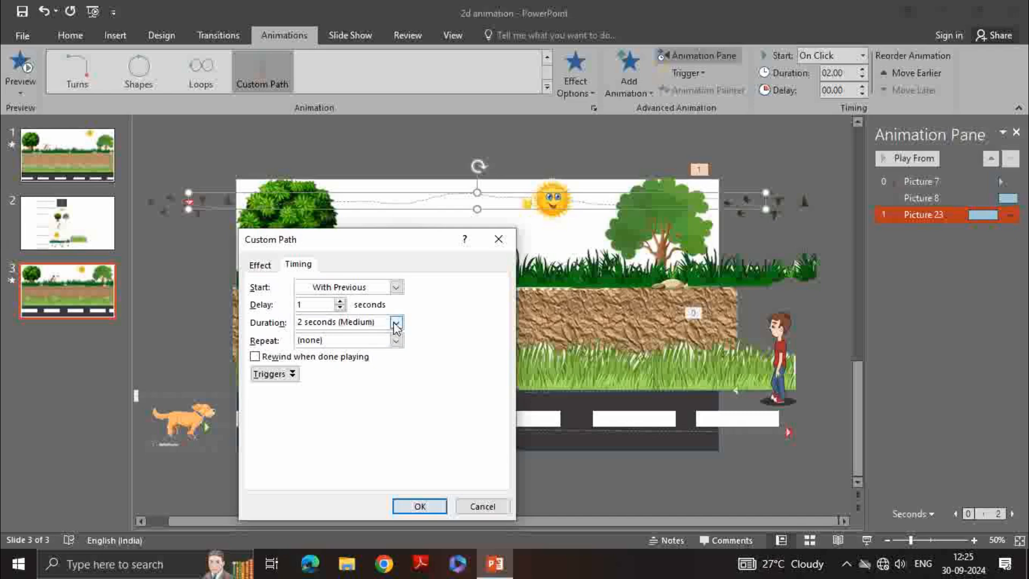
{"action": "left_click", "coordinate": [395, 340]}
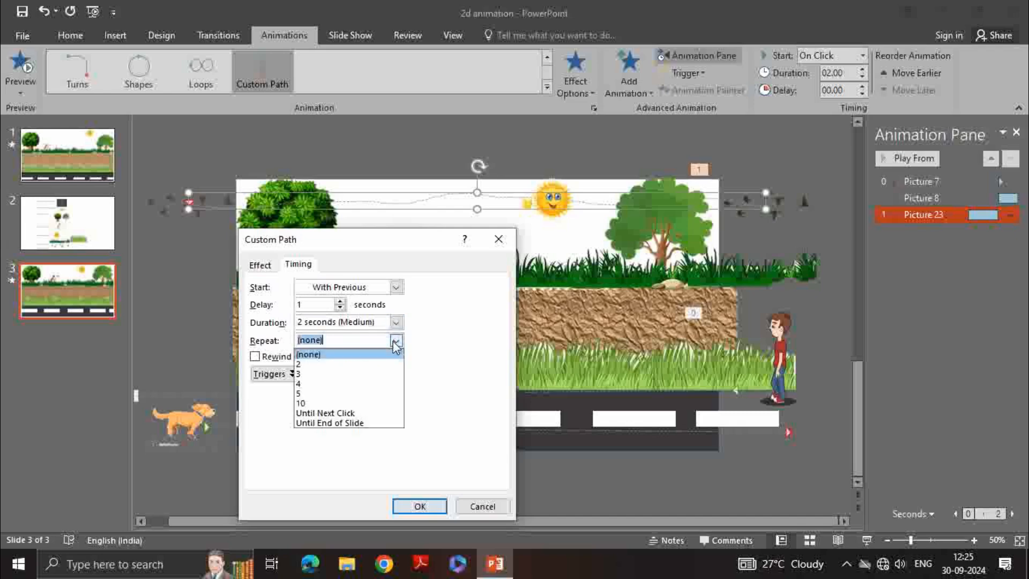
{"action": "left_click", "coordinate": [372, 428]}
{"action": "left_click", "coordinate": [419, 507]}
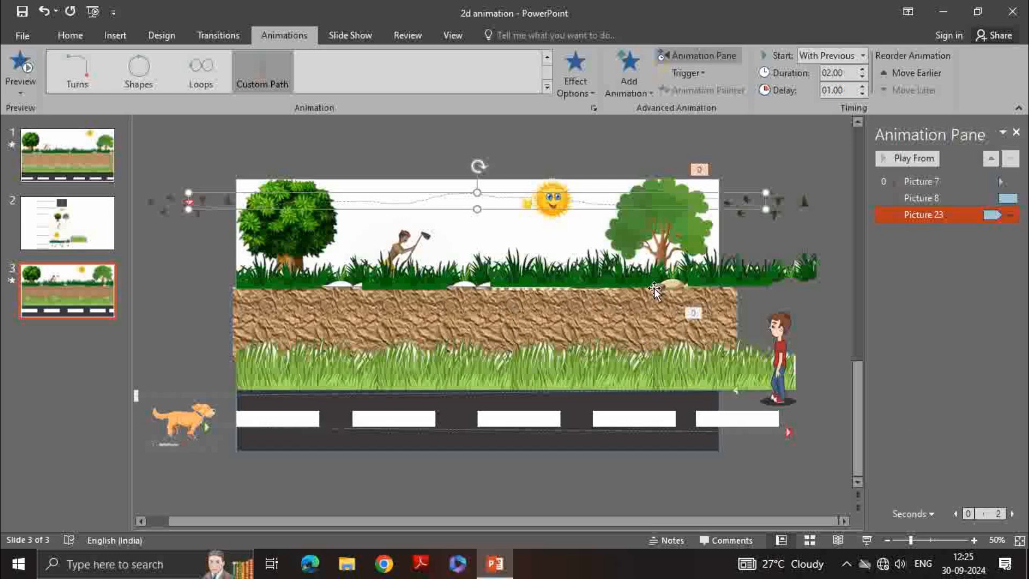
Play the slide show from the beginning to preview the animation
{"action": "left_click", "coordinate": [350, 34]}
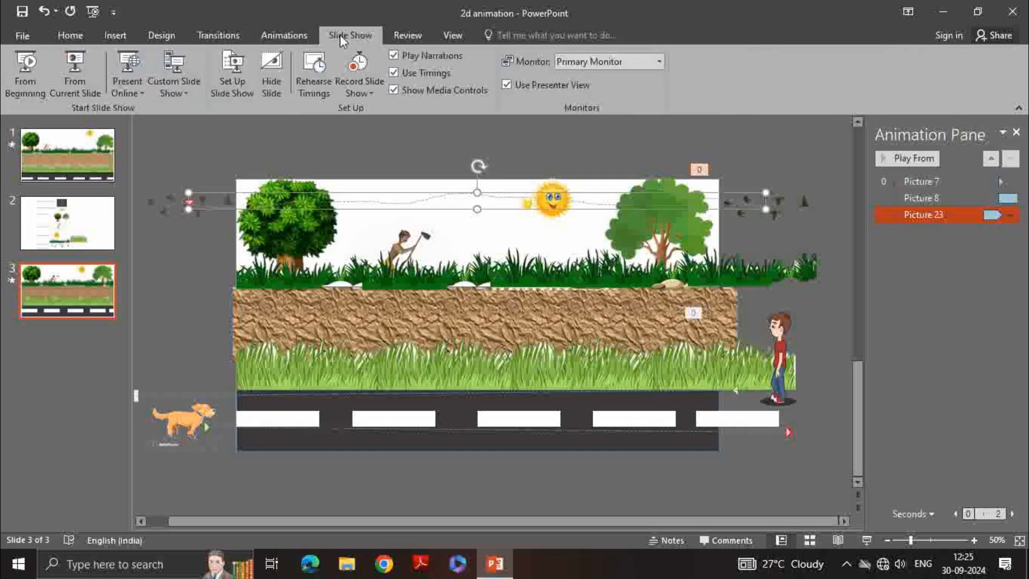
{"action": "left_click", "coordinate": [26, 68]}
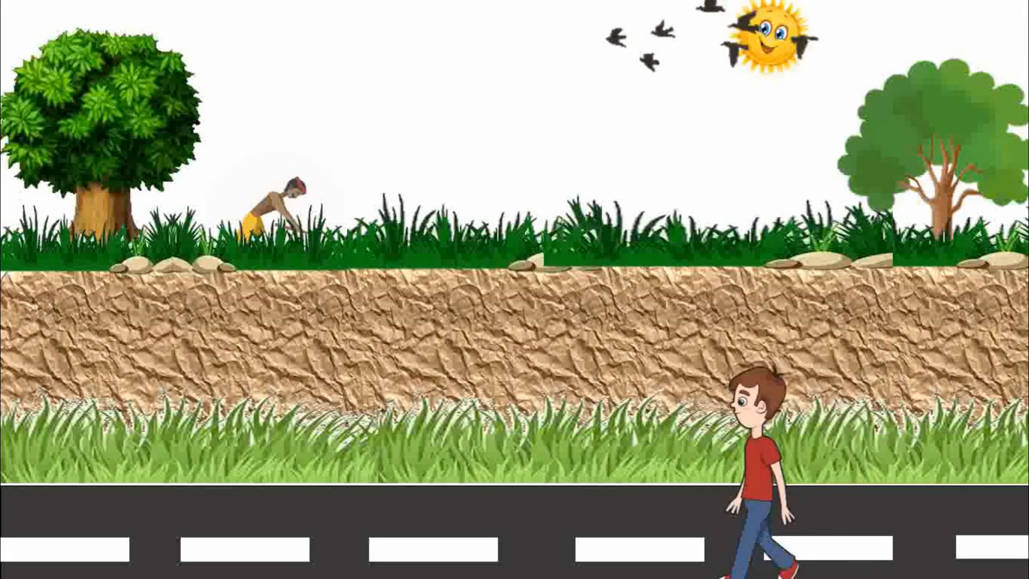